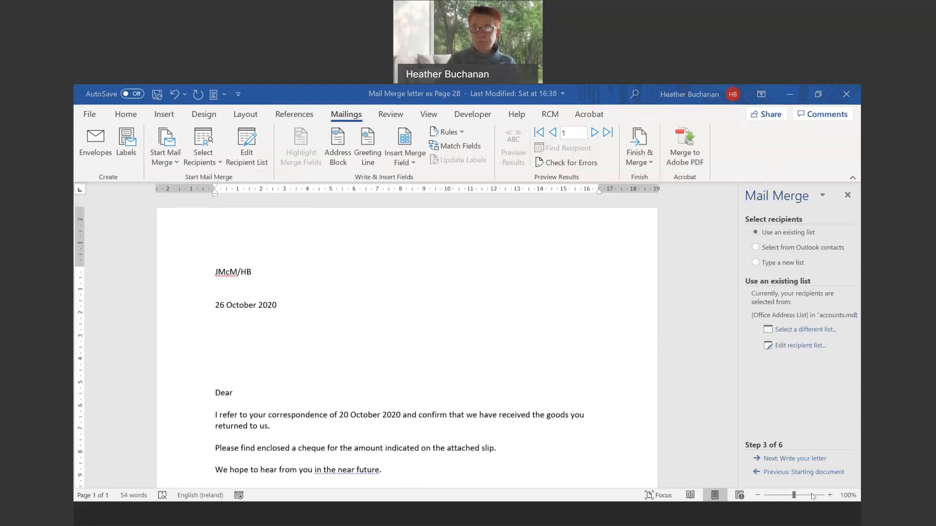
Step: Restart the mail merge wizard for letters using the current document and begin creating a newly typed recipient list
click(779, 472)
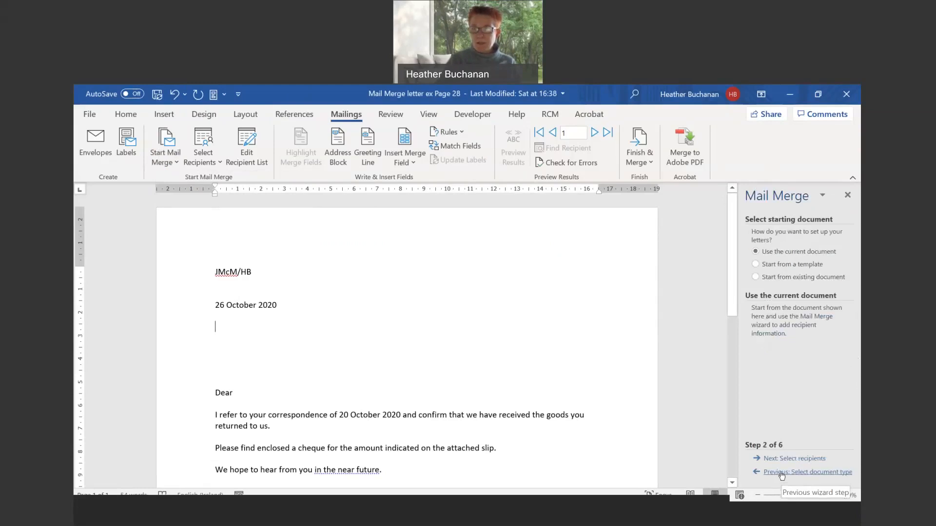
click(780, 471)
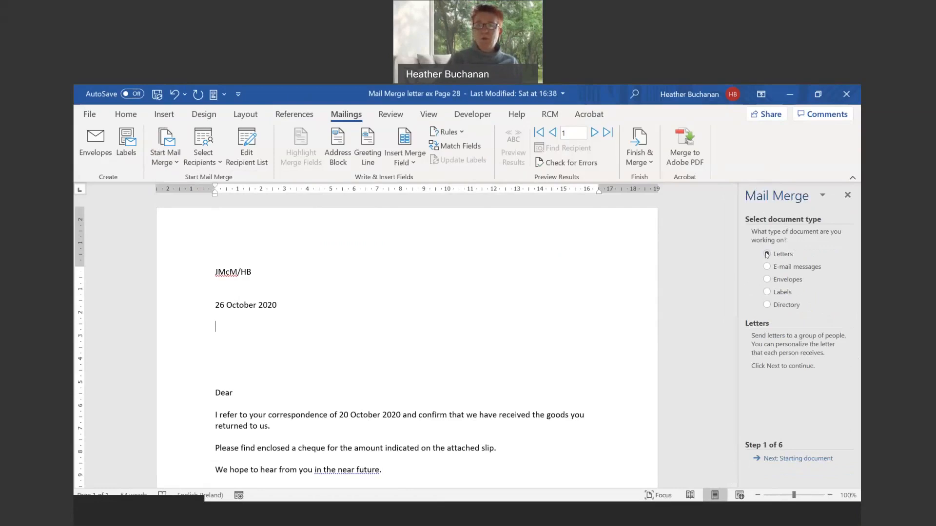
click(780, 461)
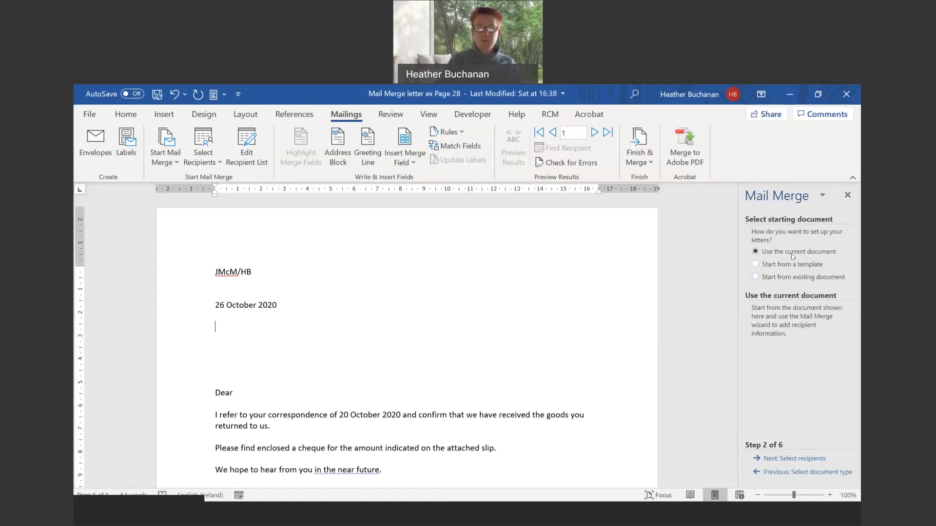
click(787, 458)
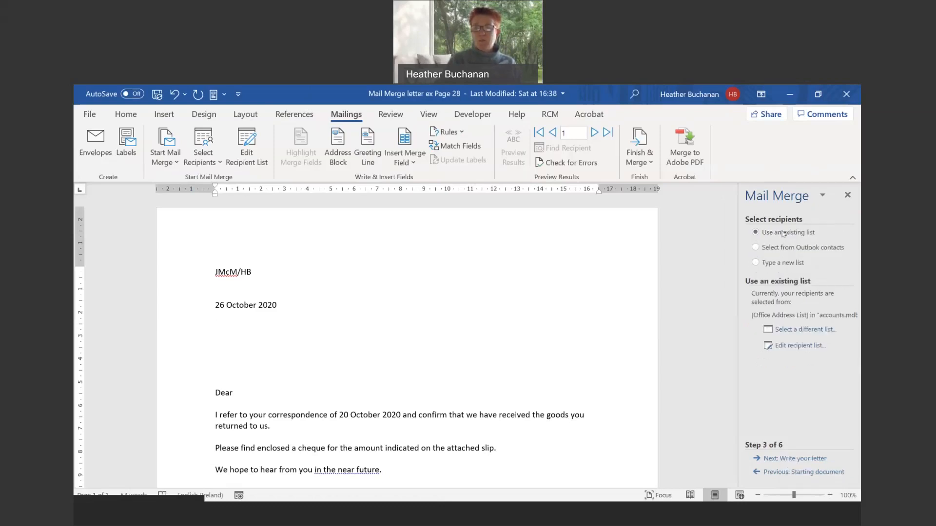
click(756, 263)
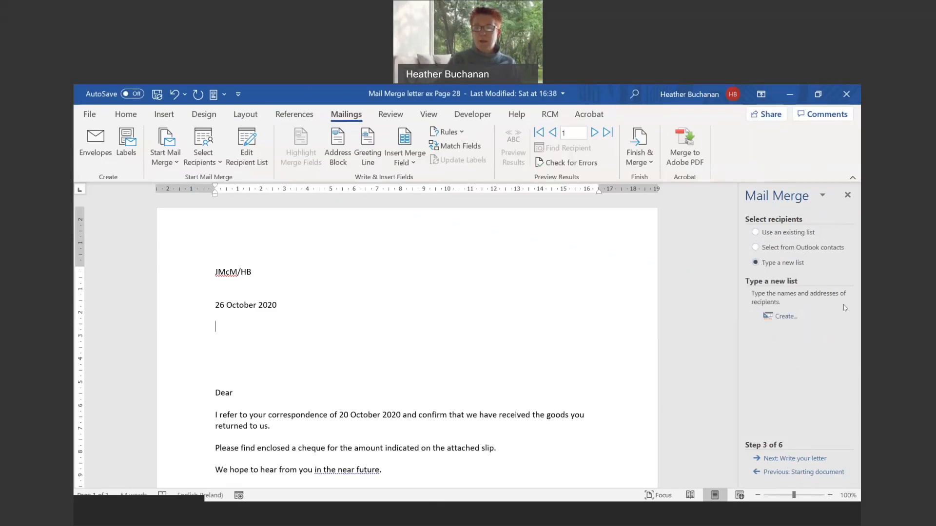
click(785, 317)
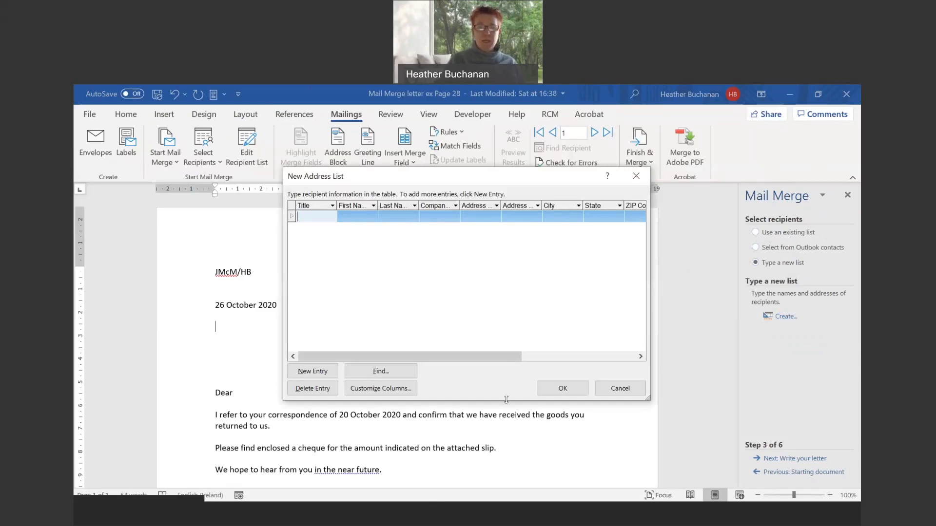
Step: Customize the address list columns by deleting the Company Name and Address Line 2 fields
click(397, 392)
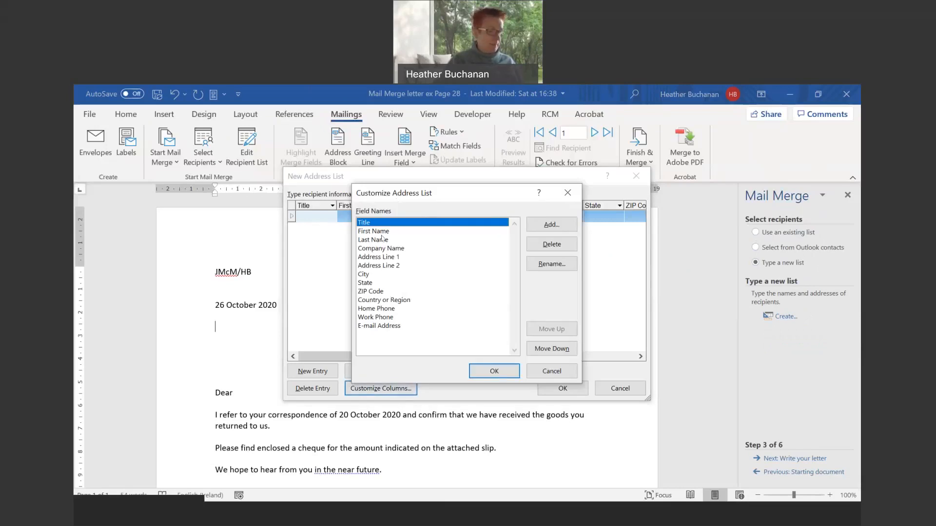
click(453, 248)
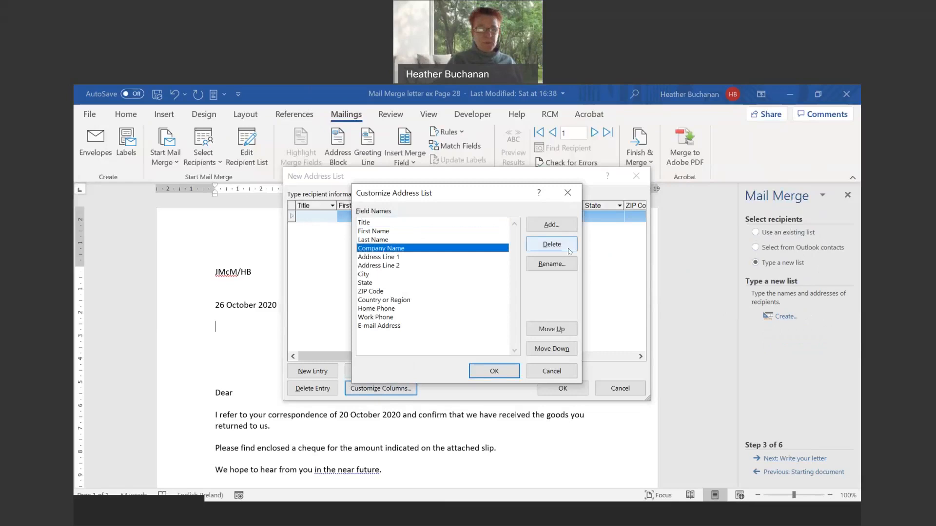
click(552, 245)
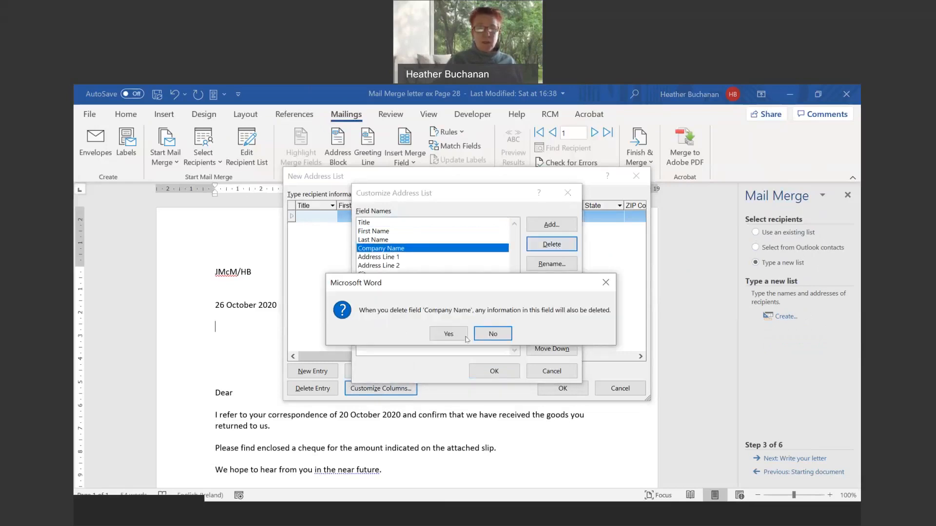
click(448, 334)
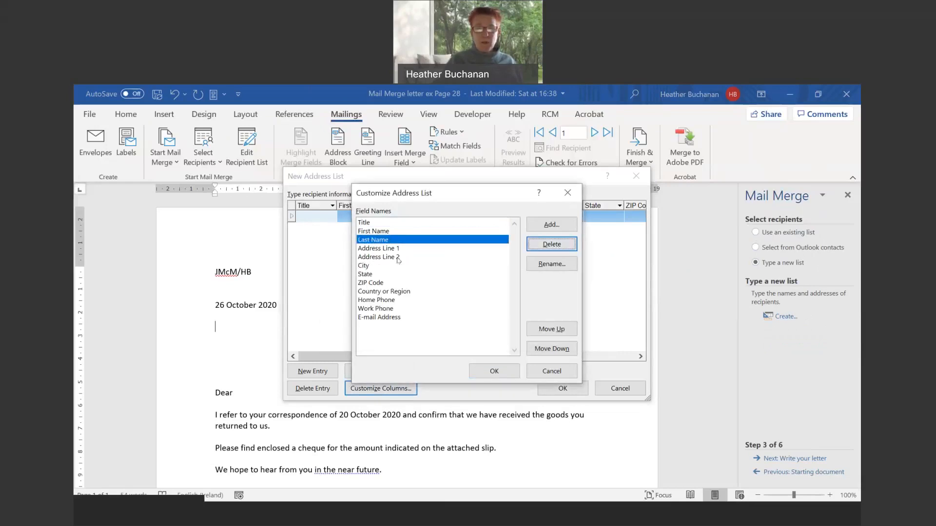
click(402, 257)
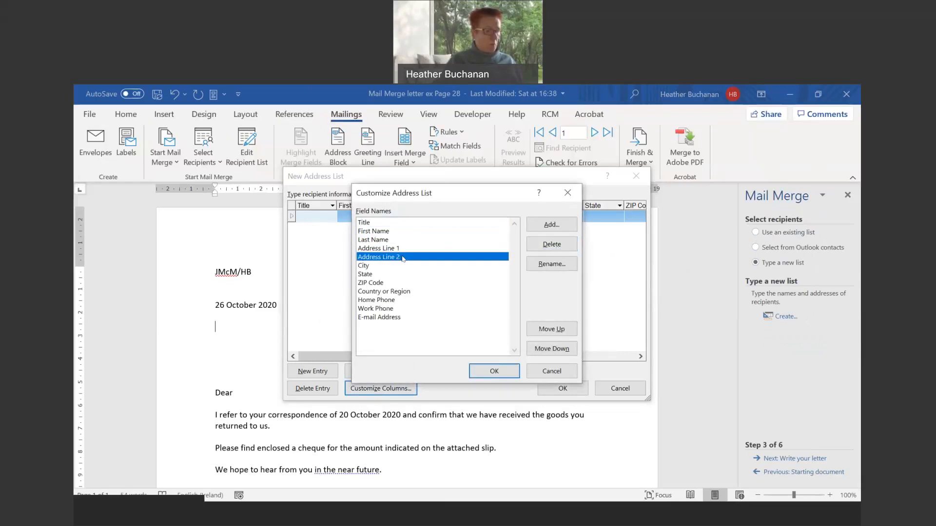
click(541, 247)
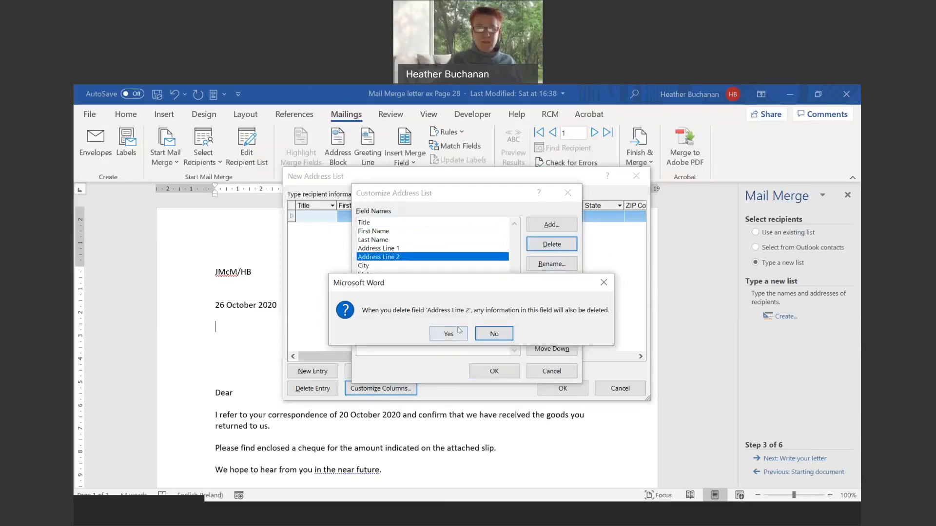
click(458, 334)
Step: Delete the State and Country or Region fields from the address list
click(379, 266)
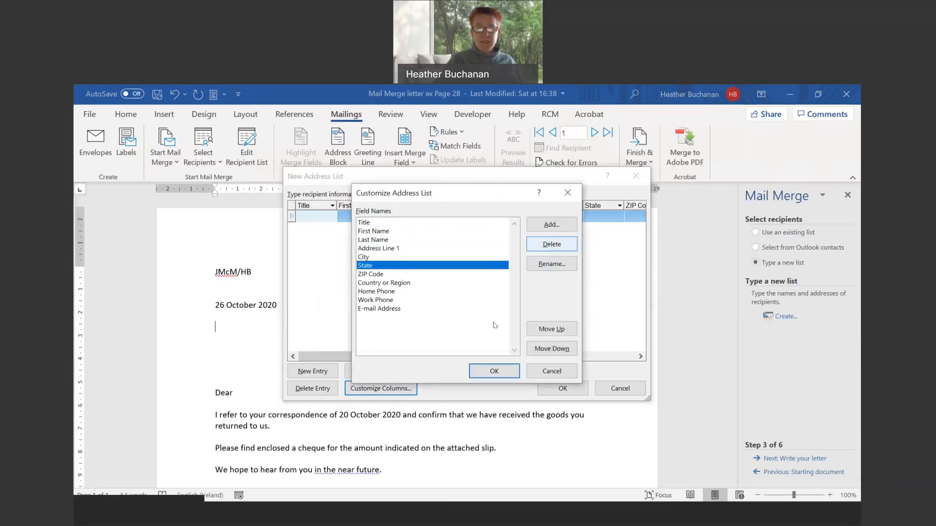
click(550, 246)
click(449, 335)
click(385, 274)
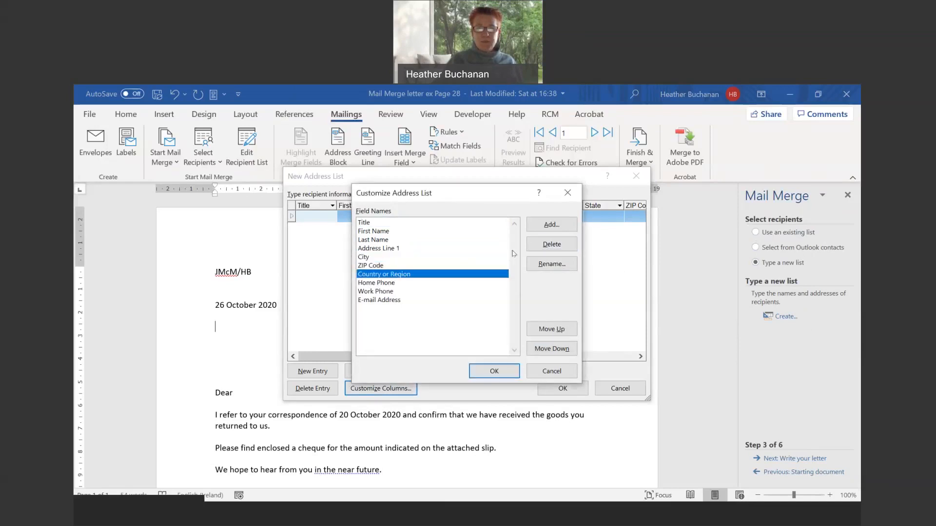
click(550, 245)
click(447, 333)
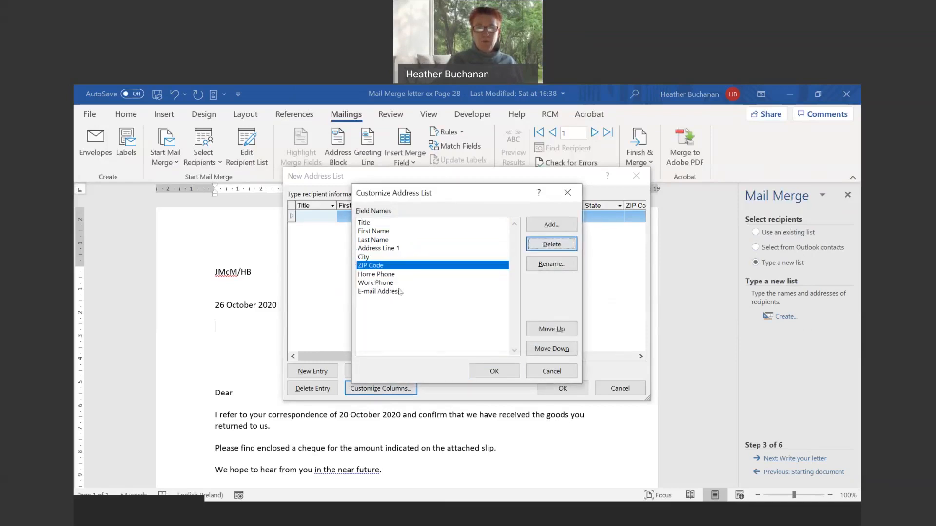
Step: Delete the Home Phone, Work Phone and E-mail Address fields from the address list
click(376, 273)
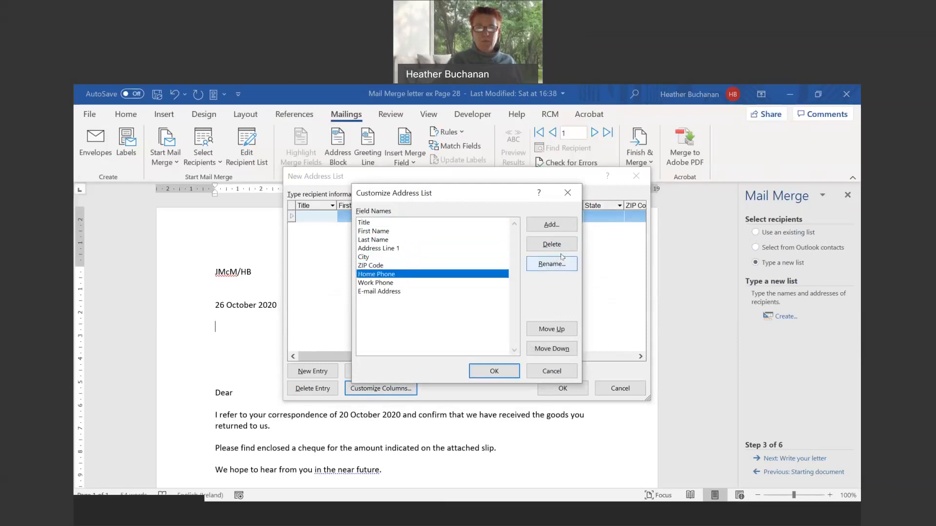
click(549, 245)
click(448, 333)
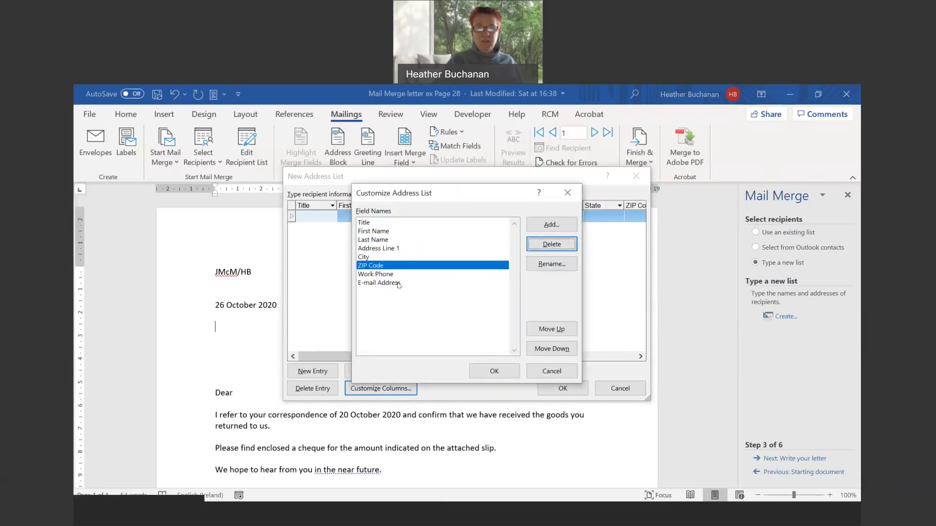
click(394, 275)
click(549, 245)
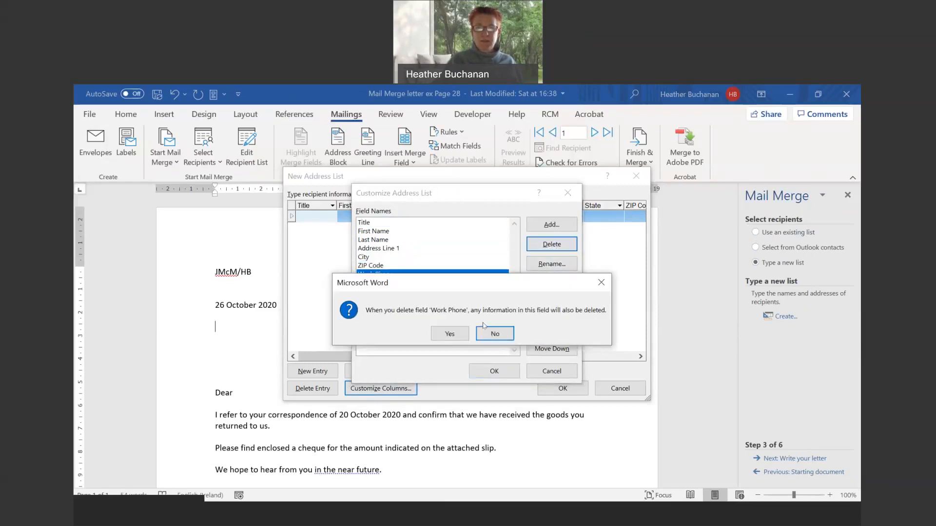
click(452, 335)
click(379, 274)
click(551, 244)
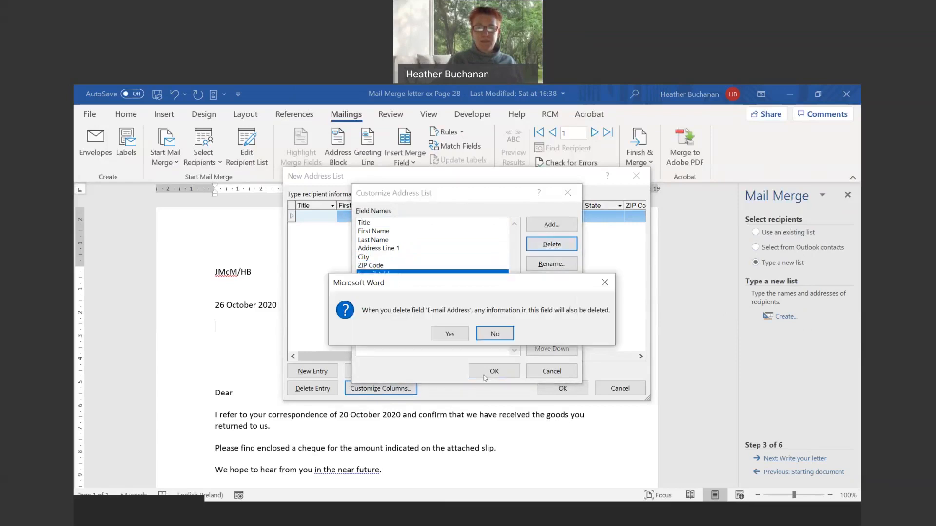
click(449, 333)
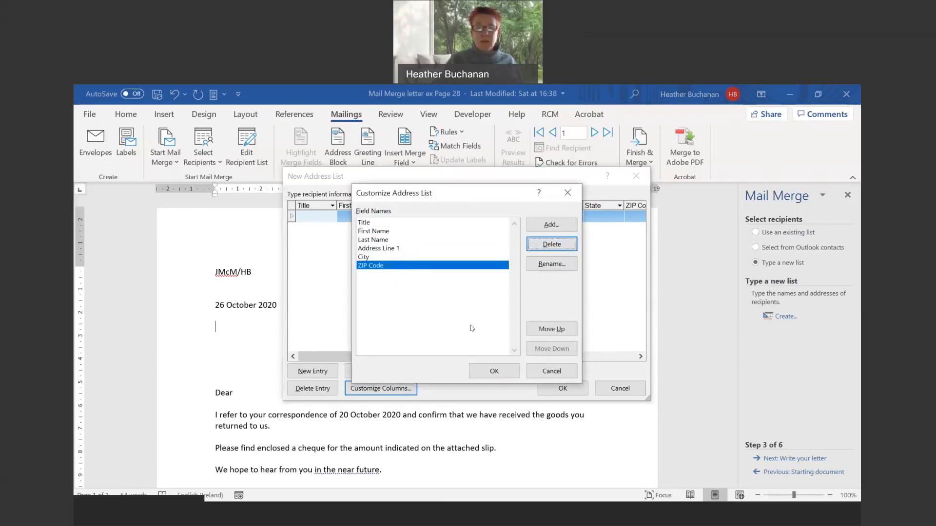
Step: Rename the ZIP Code field to Postcode and apply the customized columns to the address list
click(551, 264)
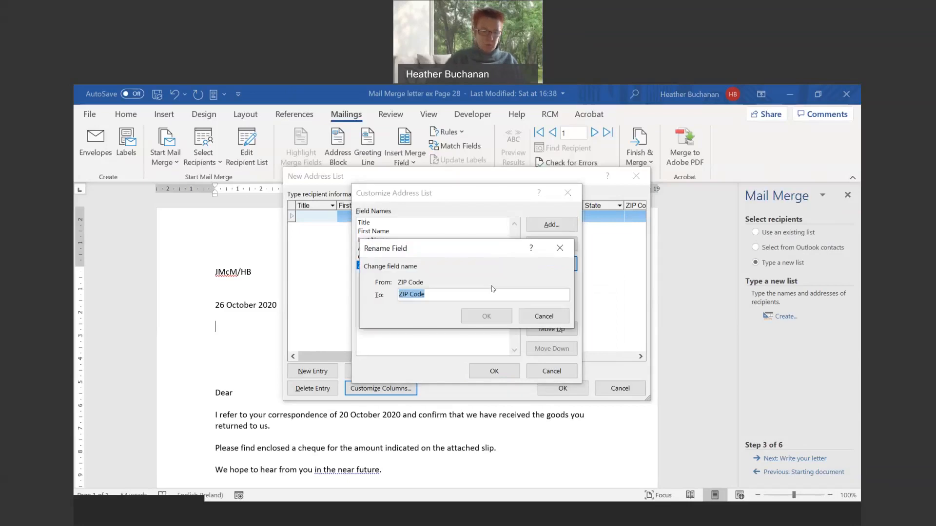
text(Posct)
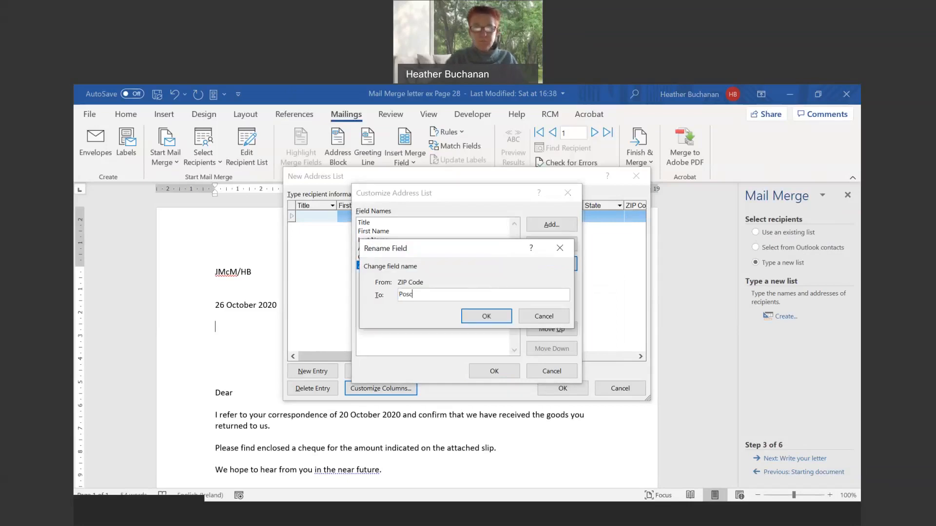
key(BackSpace)
key(BackSpace)
text(tcode)
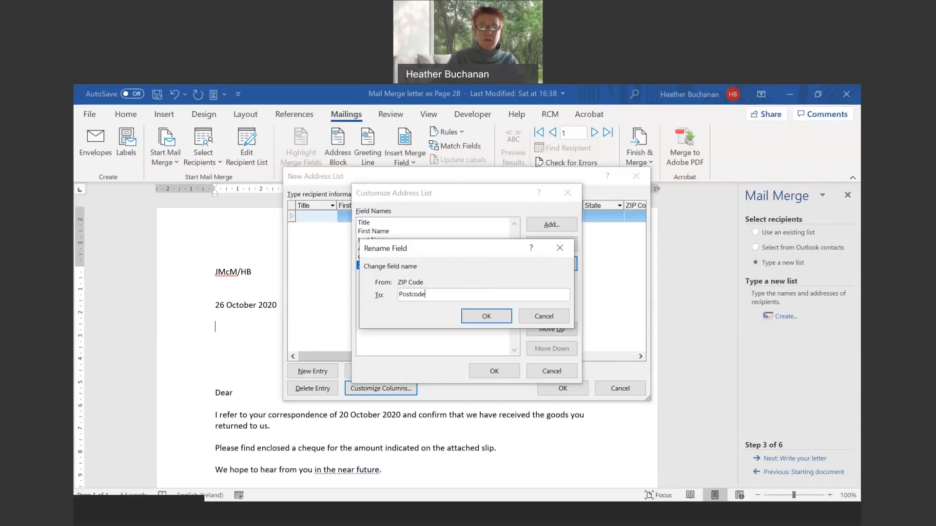
click(493, 316)
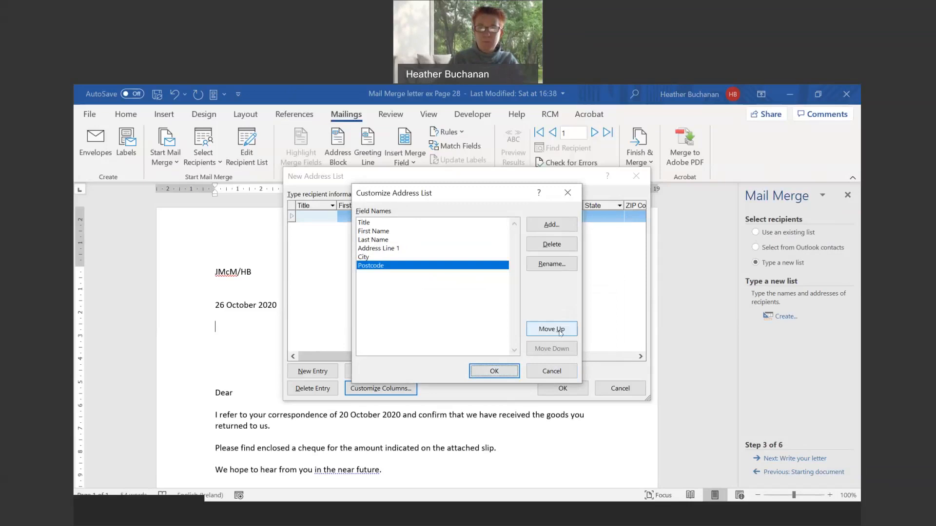
click(389, 248)
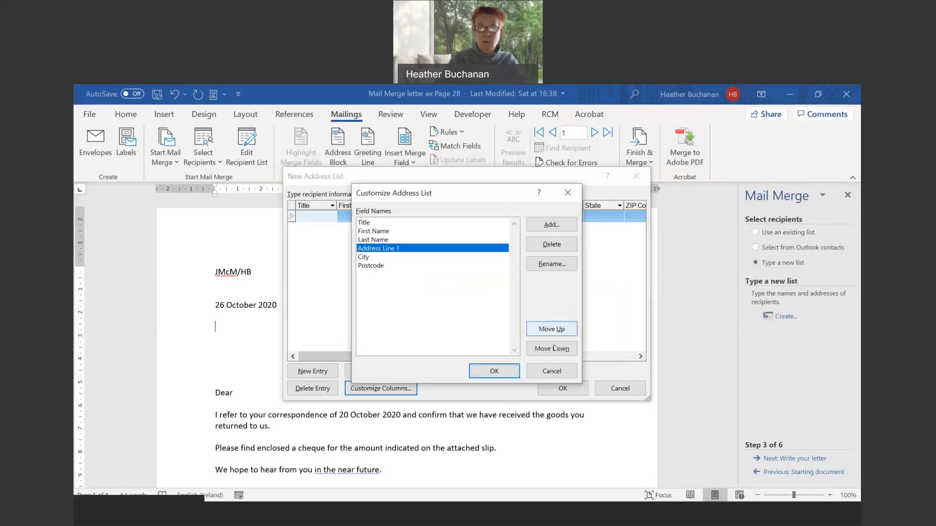
click(493, 372)
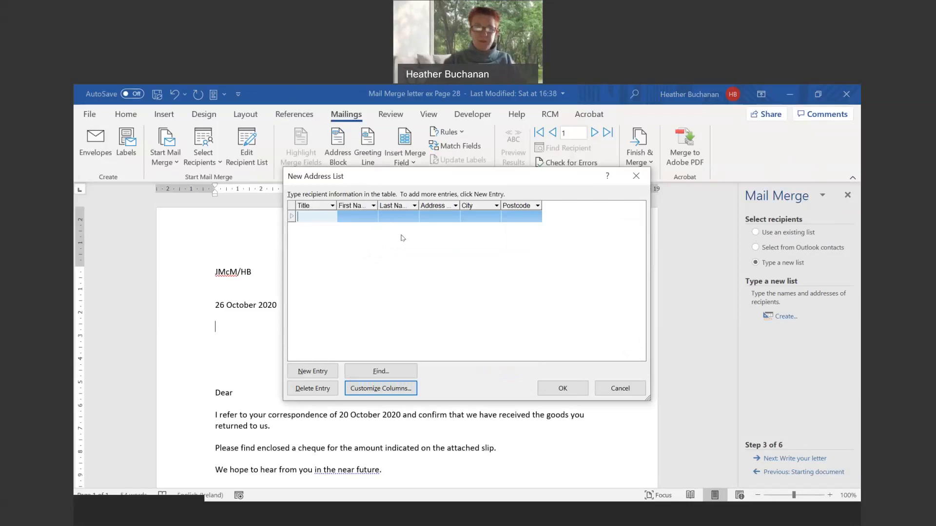
Step: Enter the first recipient's title as Mr and fill in the first and last name
text(Mr)
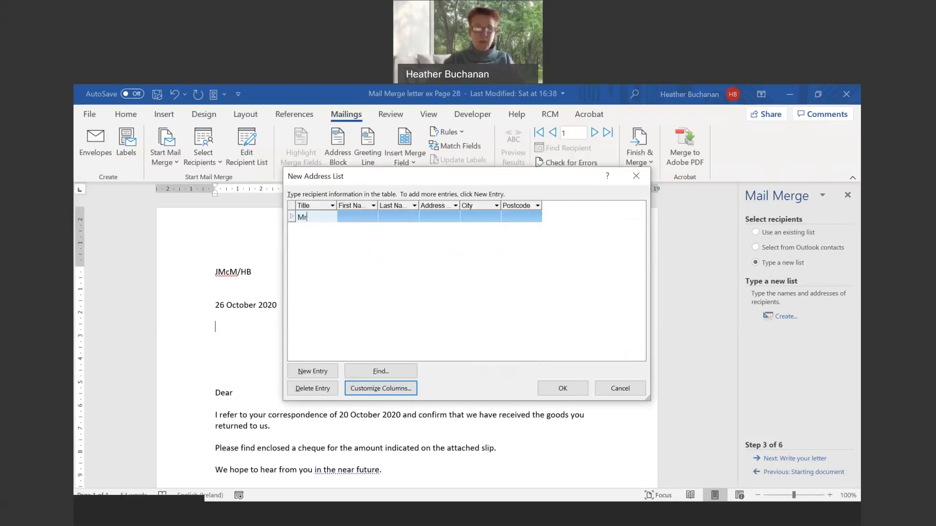
key(Tab)
text(John)
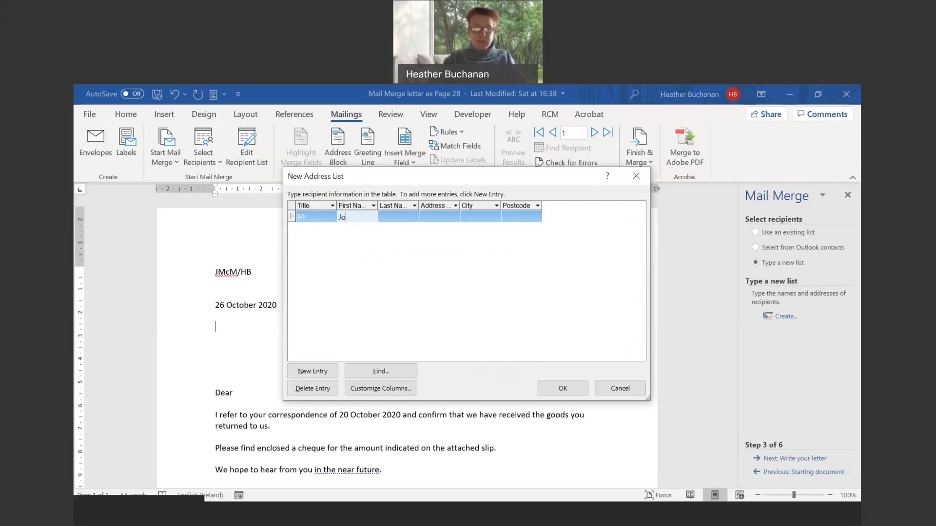
key(Tab)
text(Smith)
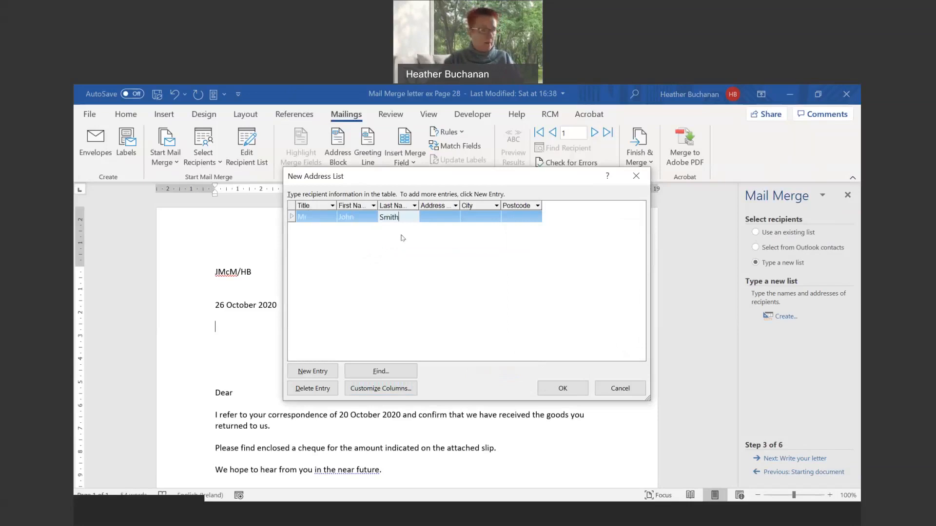
Step: Fill in the first recipient's street address, city and postcode, and add a blank second entry
key(Tab)
text(1 High Street)
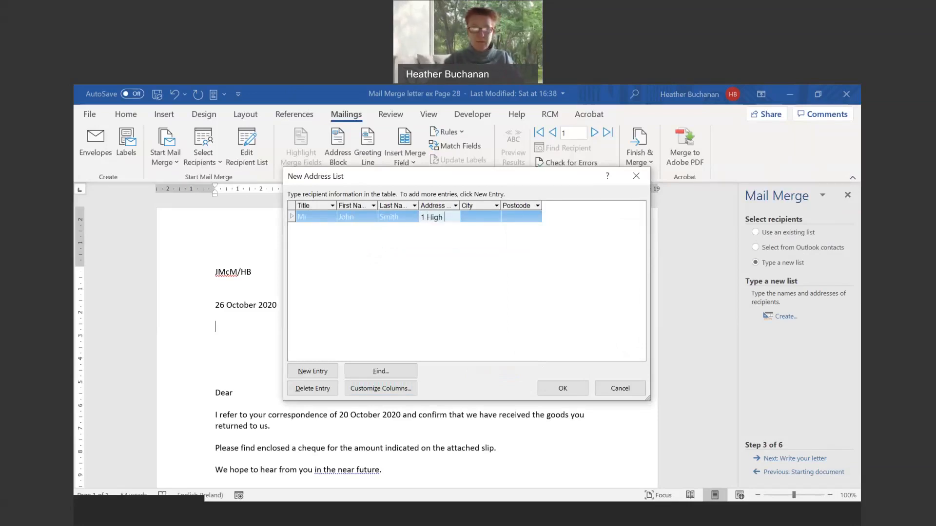
key(Tab)
text(Inverness)
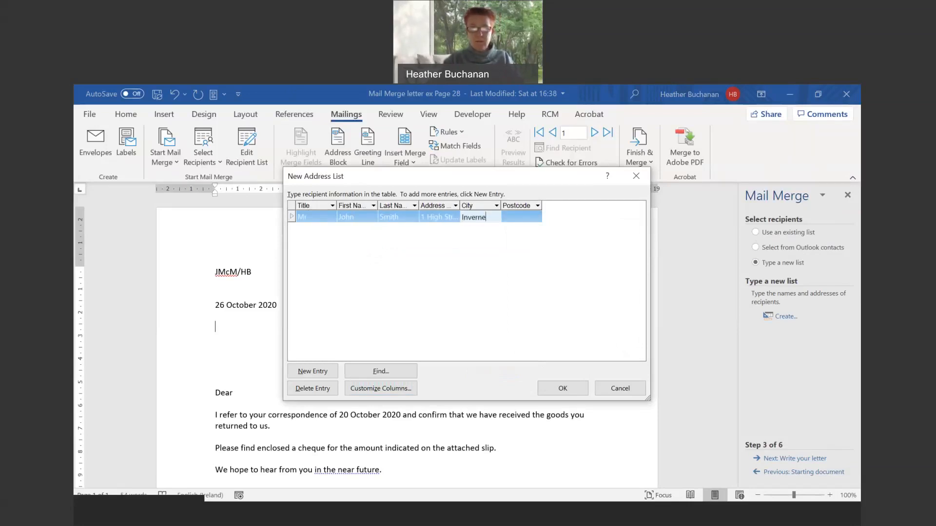
key(Tab)
text(IGV)
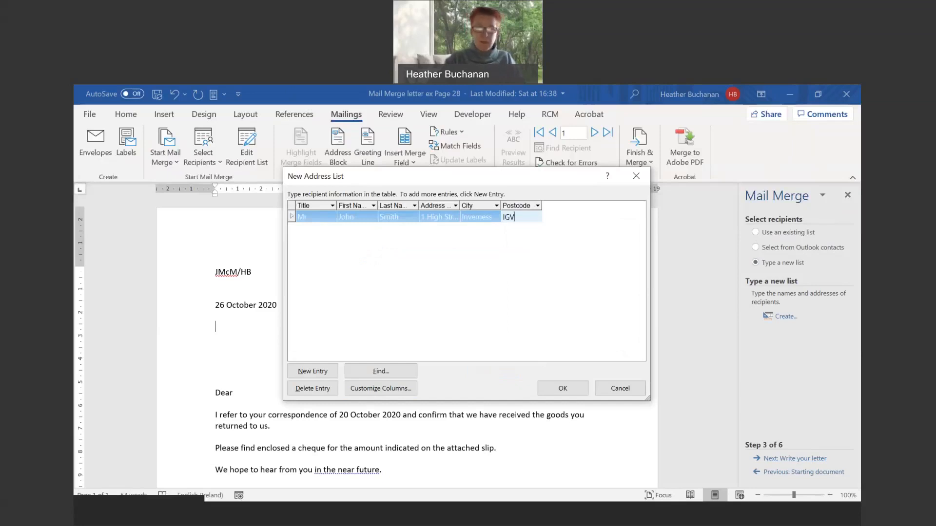
key(BackSpace)
key(BackSpace)
text(V1 1)
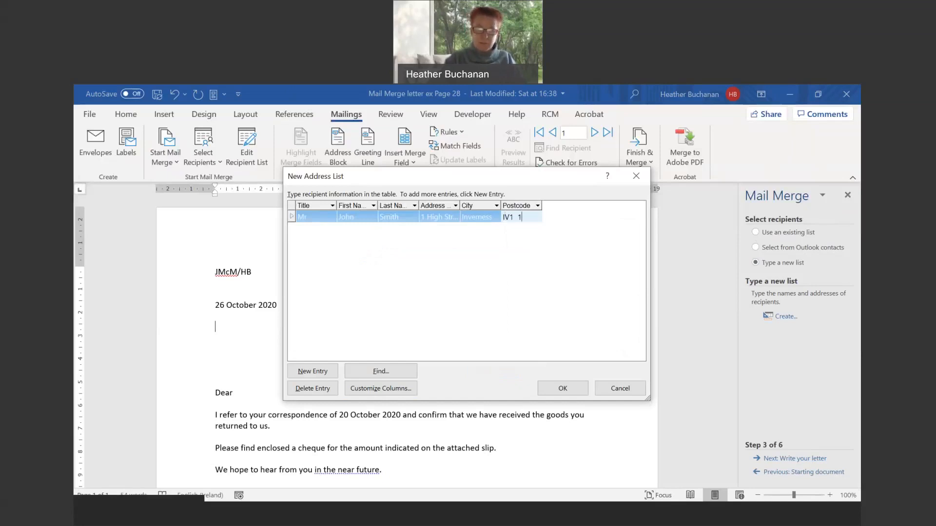
text(Lp)
key(BackSpace)
text(P)
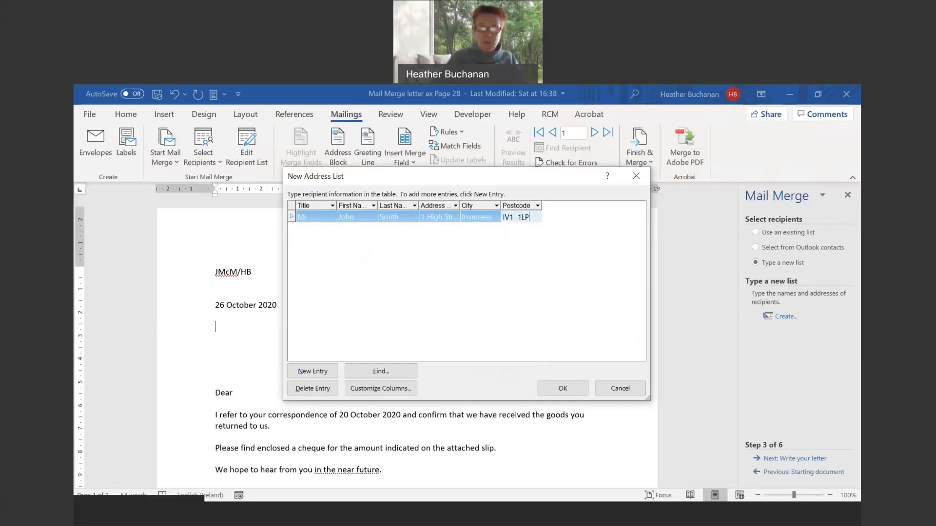
click(313, 371)
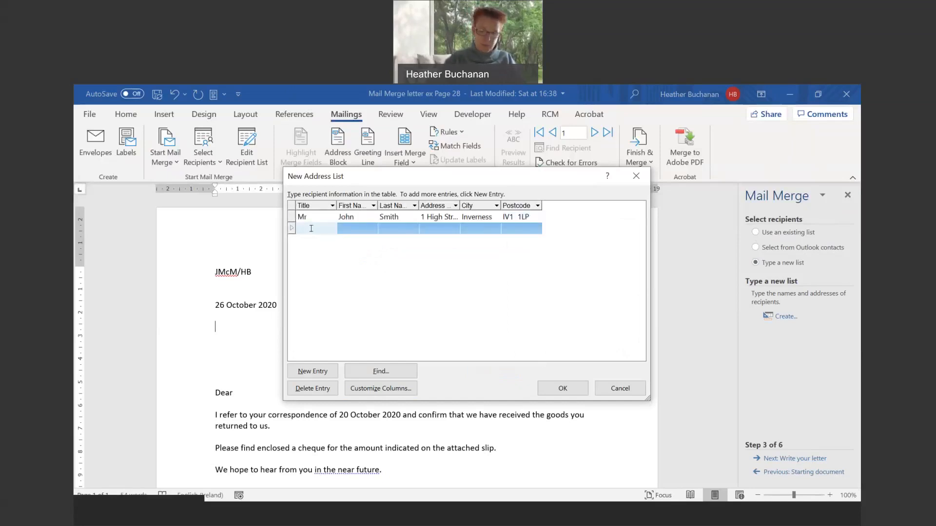
Step: Enter the second recipient's title as Miss and fill in the first and last name
text(Miss)
key(Tab)
text(Jane)
key(Tab)
text(Csamp)
key(BackSpace)
key(BackSpace)
key(BackSpace)
key(BackSpace)
text(amp)
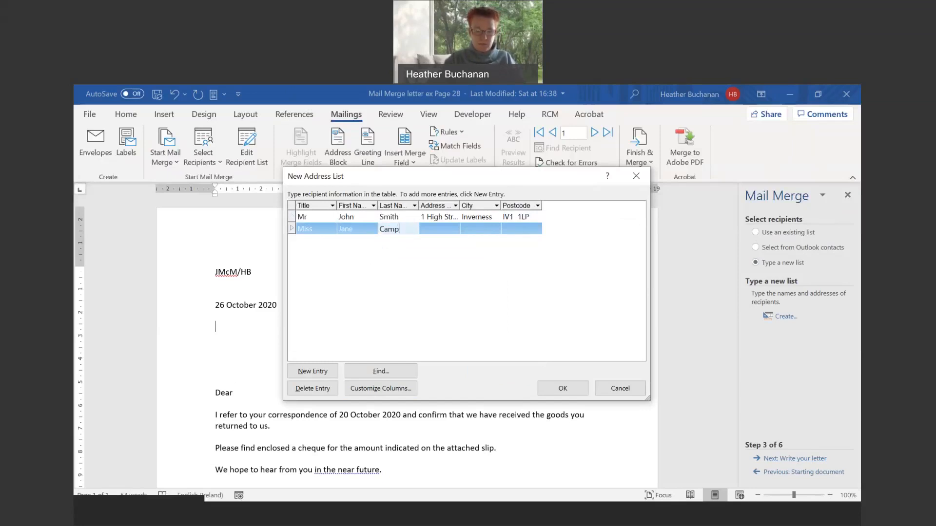
text(bell)
key(Tab)
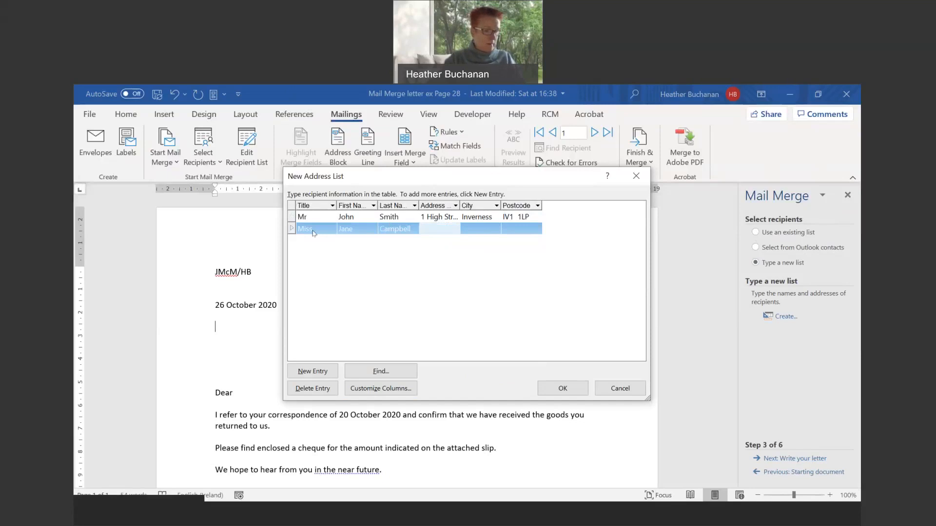
Step: Fill in the second recipient's street address, city and postcode
text(10 Union )
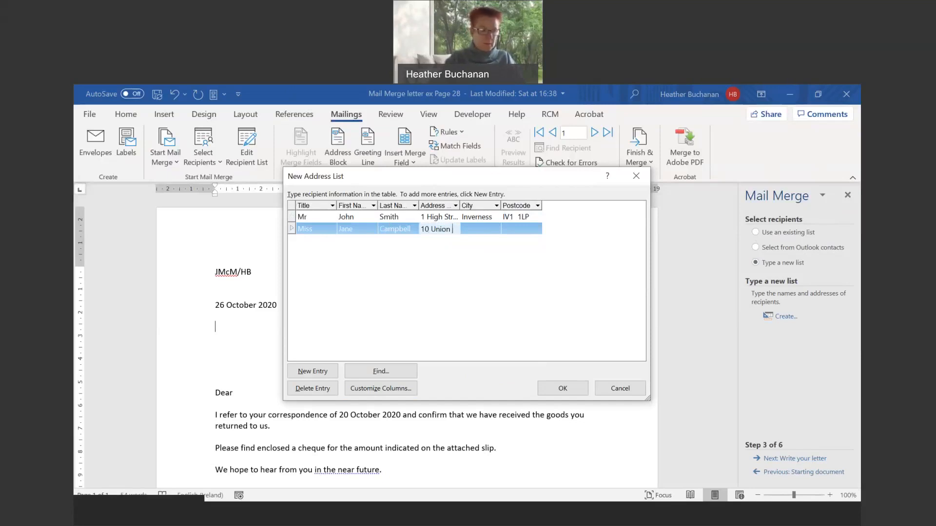
text(street)
key(Tab)
text(Nairn)
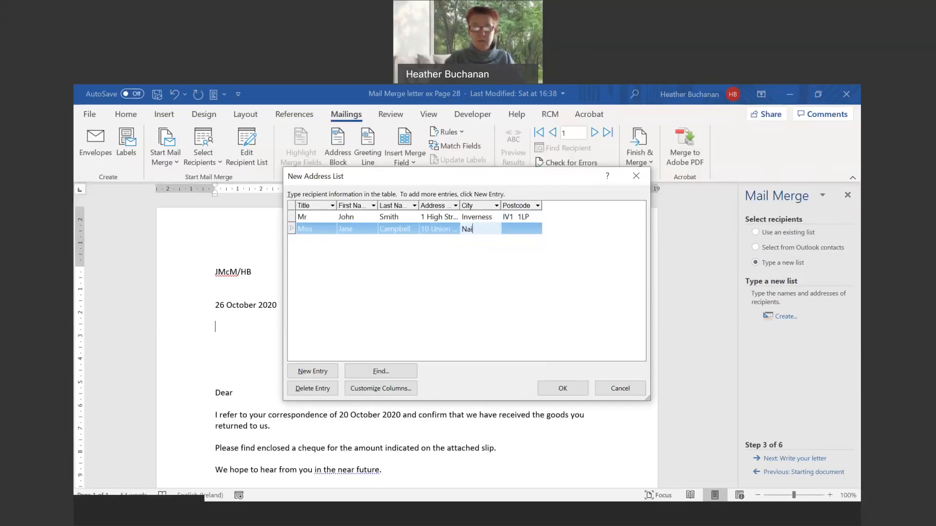
key(Tab)
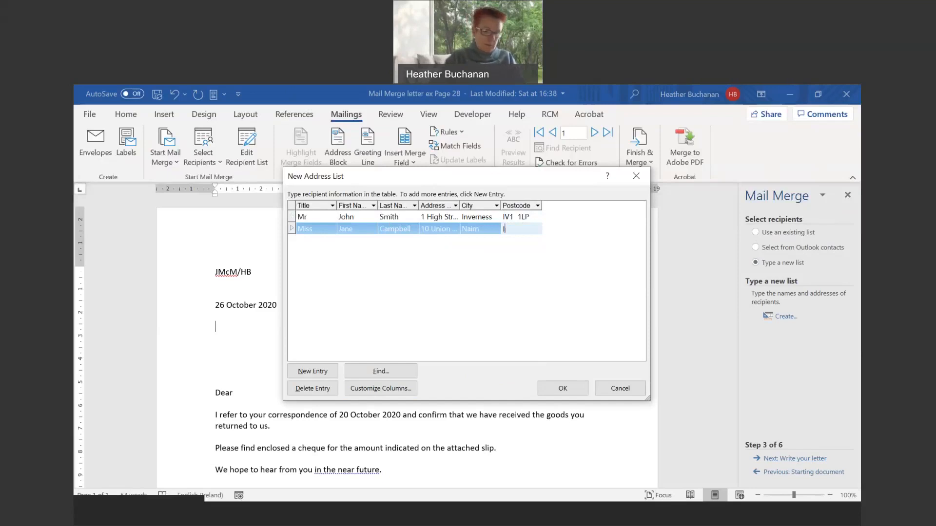
text(IV12 2XE)
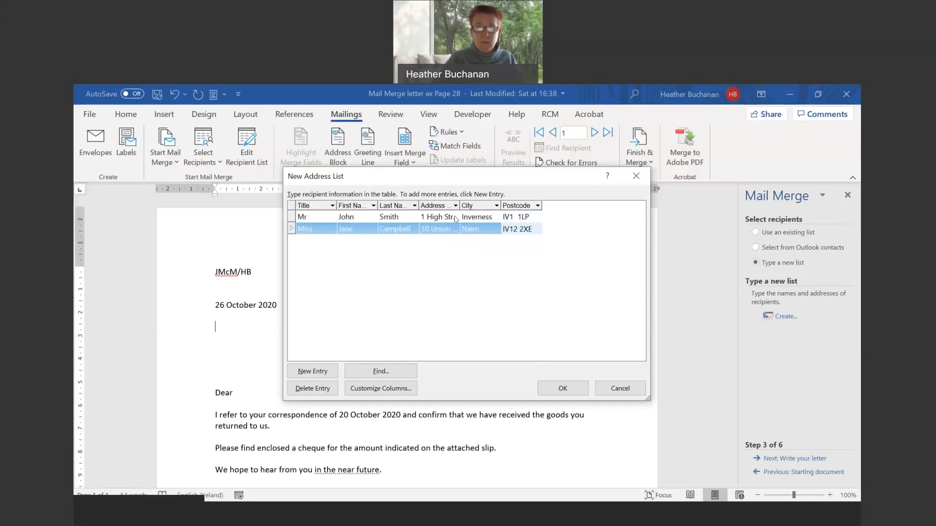
Step: Correct the second recipient's address line so that the word Street starts with a capital S
click(440, 229)
click(439, 229)
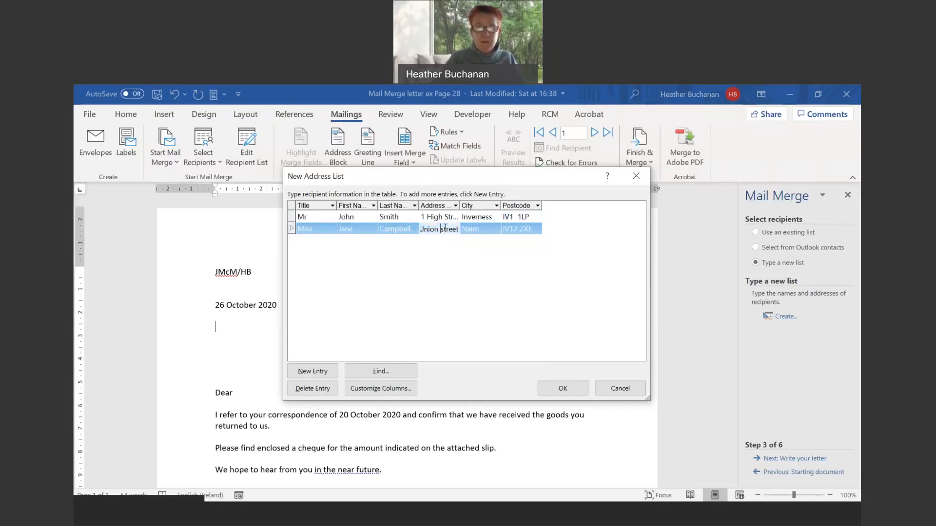
key(BackSpace)
text(S)
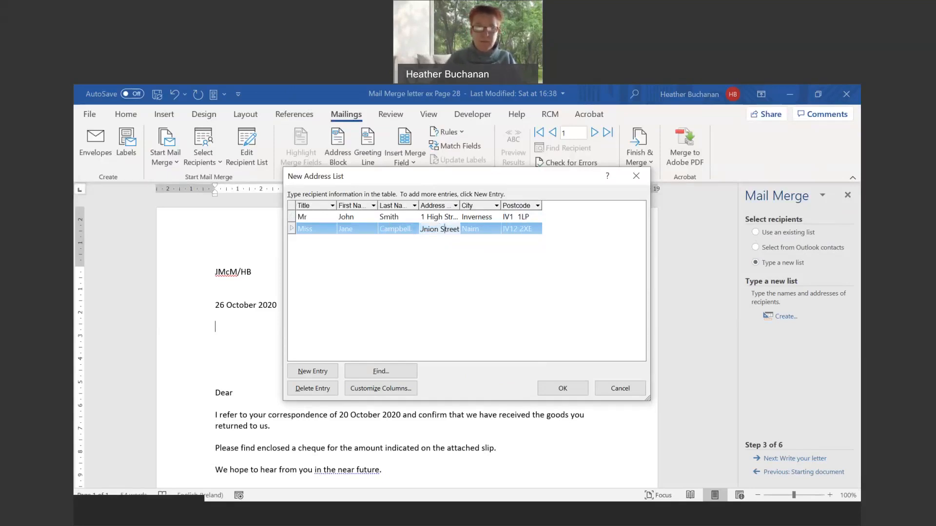
Step: Add a third entry with the title Mrs and fill in the recipient's first and last name
click(308, 371)
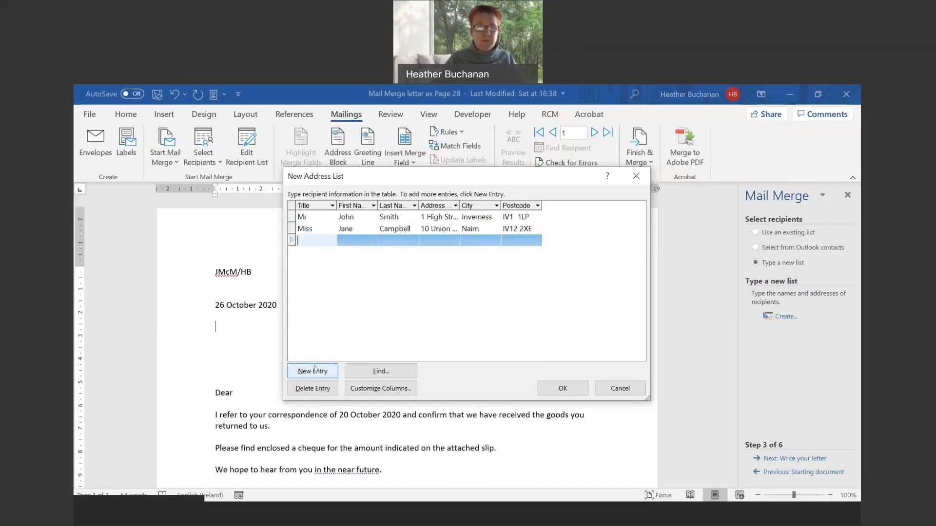
text(Mrs)
click(339, 241)
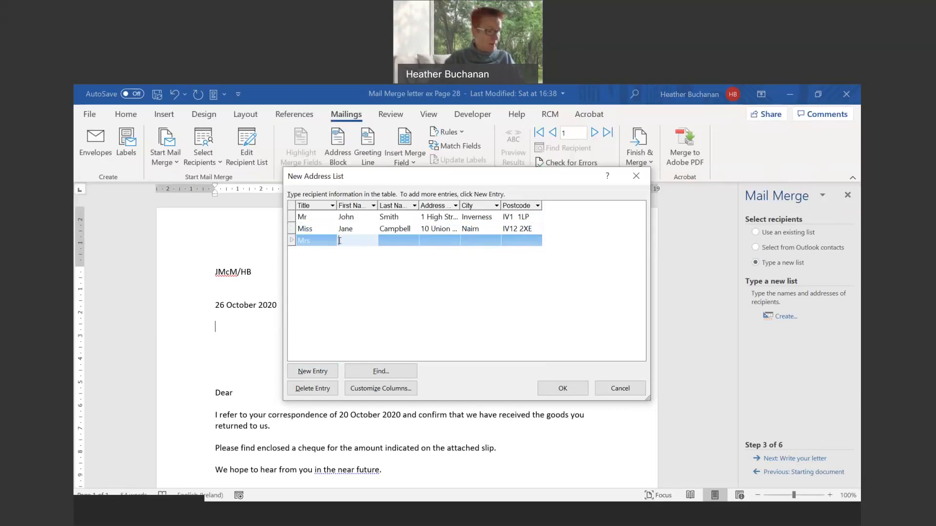
text(Mary)
key(Tab)
text(M)
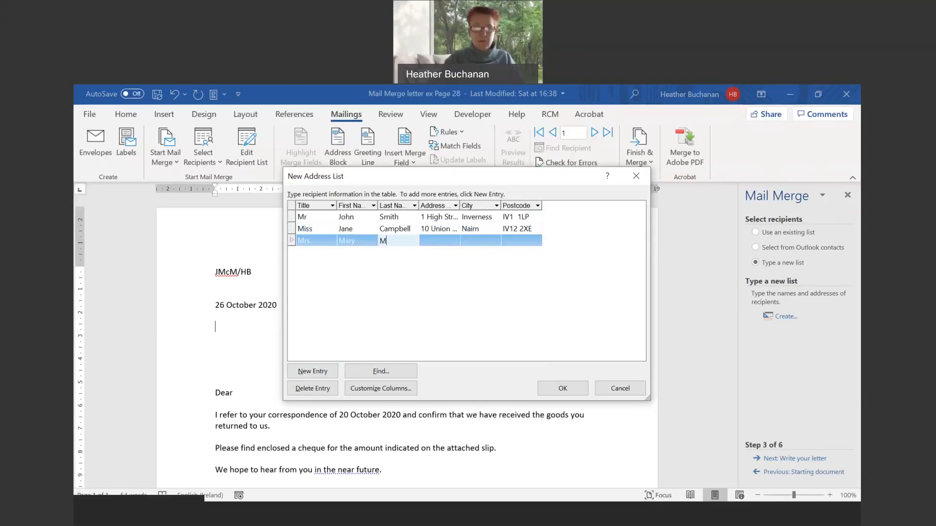
text(acDonald)
key(Tab)
Step: Fill in the third recipient's street address, city and postcode, and accept the address list
text(22 Bank Lane)
key(Tab)
text(Inverness)
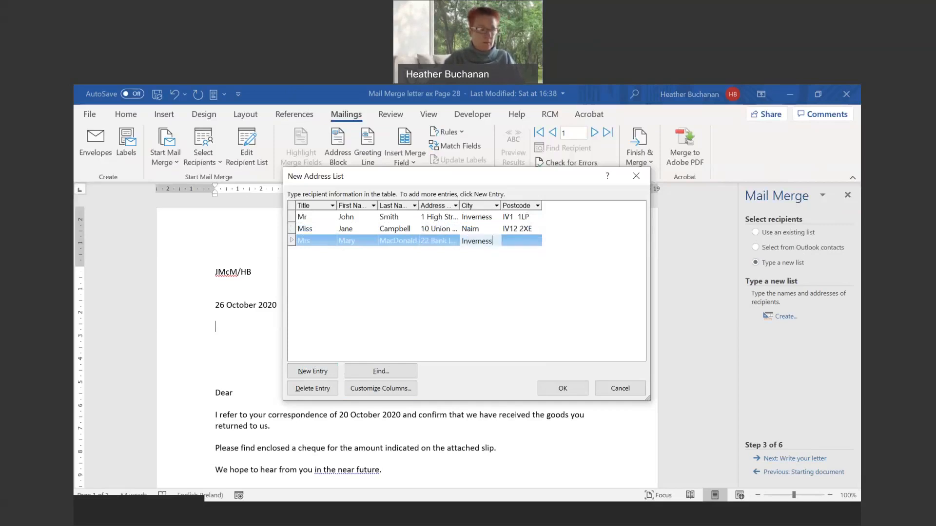
key(Tab)
text(IV2 )
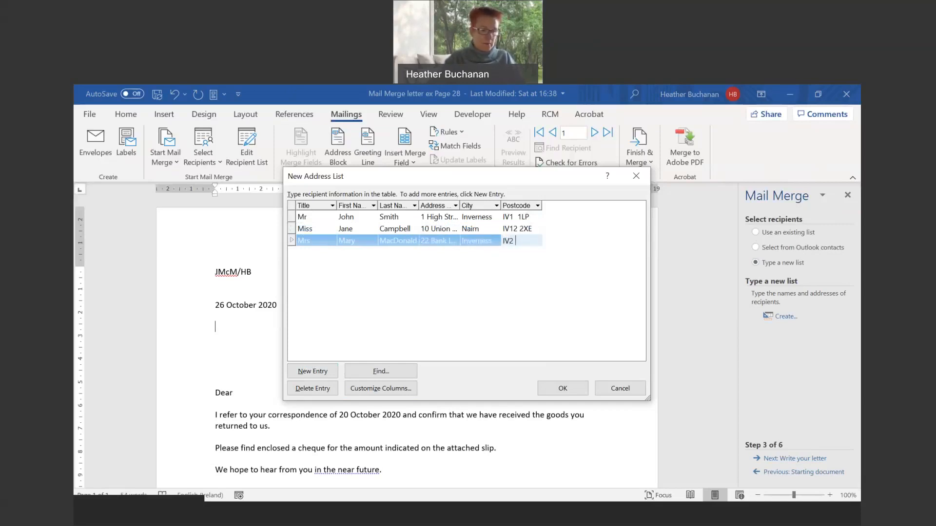
text(3EX)
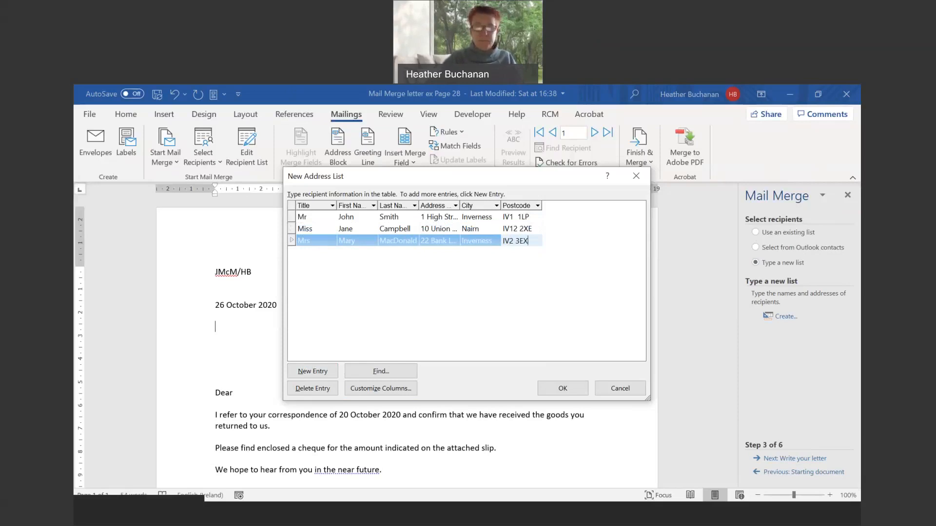
click(562, 389)
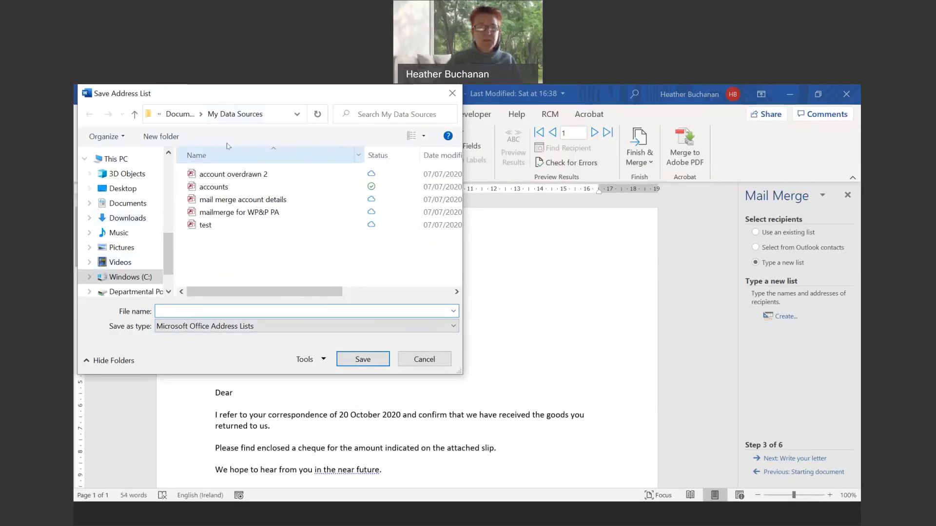
Step: Save the address list as Merge data in the Mail Merge examples folder inside the WP&P folder of Documents
click(135, 204)
scroll(362, 247, down, 6)
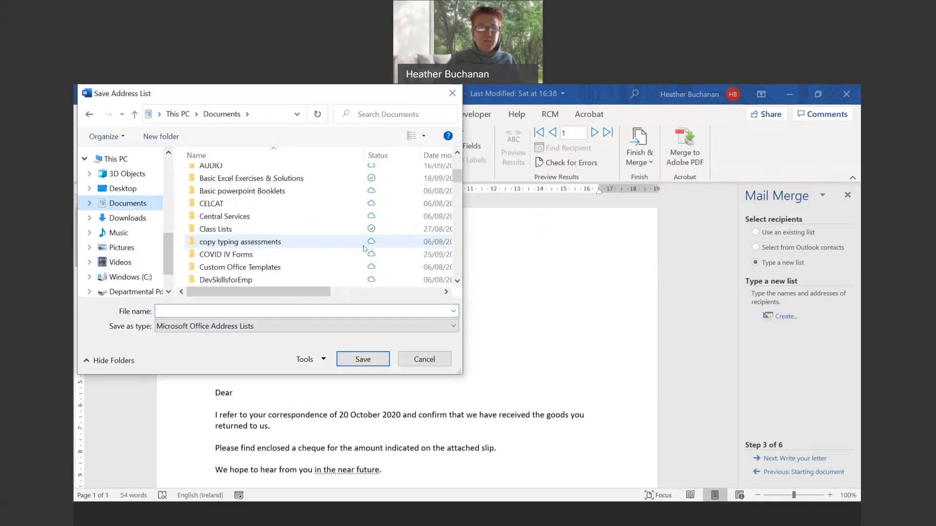
scroll(362, 248, down, 15)
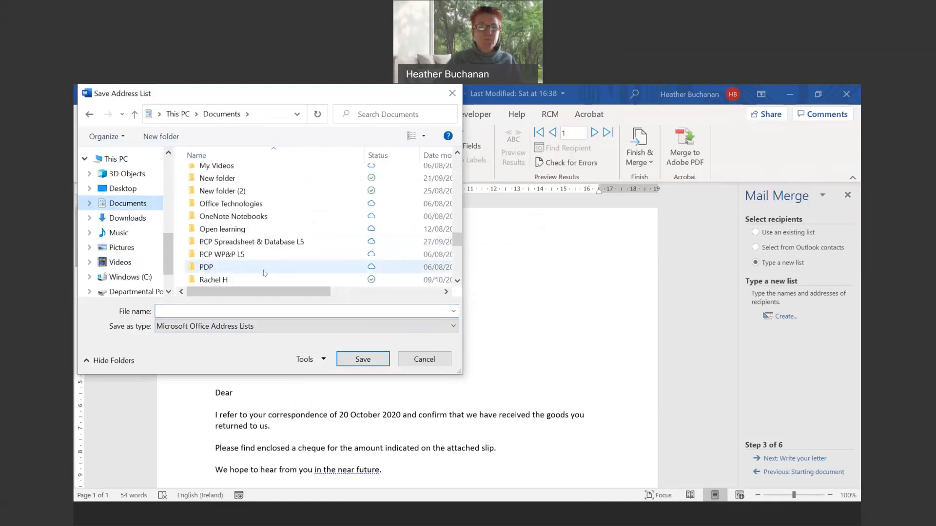
scroll(265, 271, down, 3)
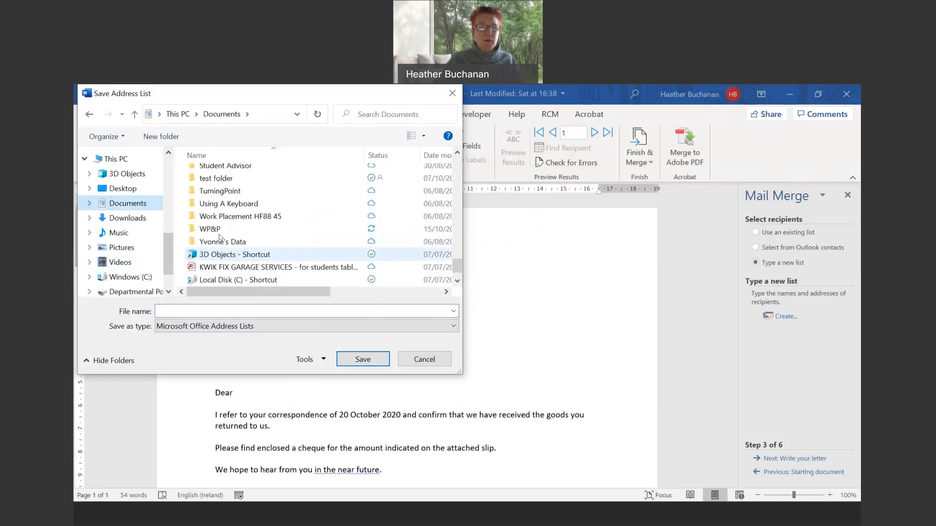
double_click(213, 229)
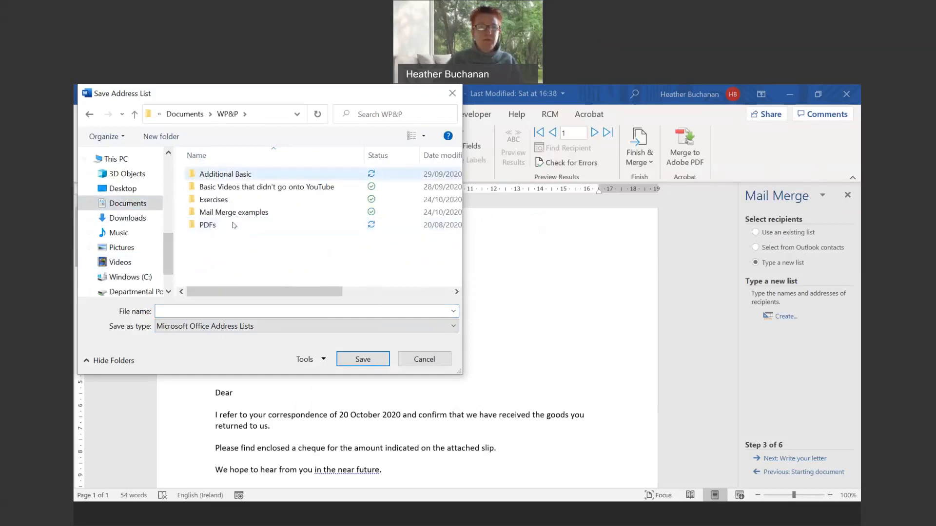
double_click(235, 213)
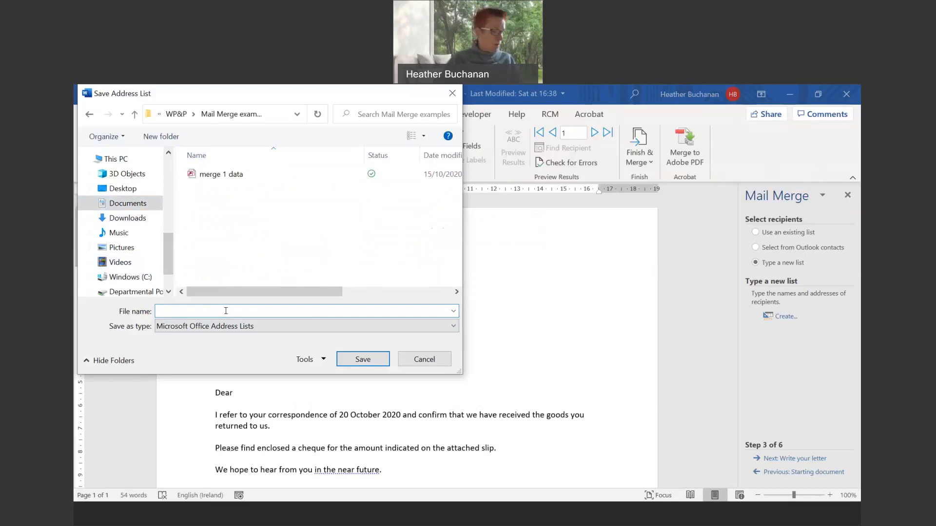
text(Mer)
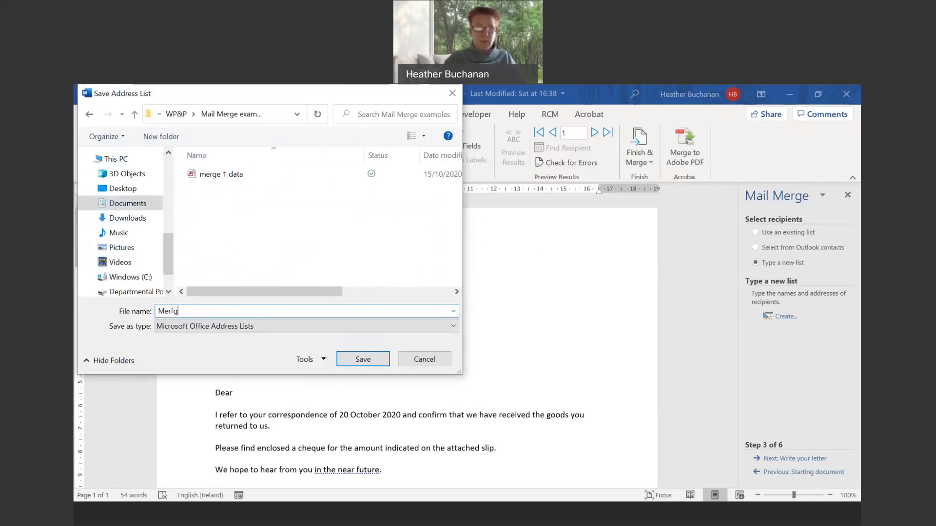
text(ge data)
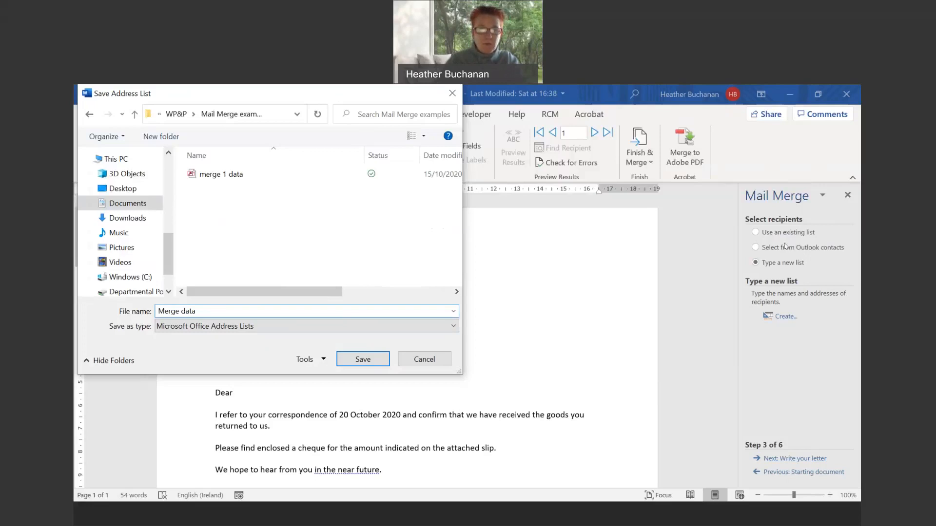
drag(268, 93, 441, 155)
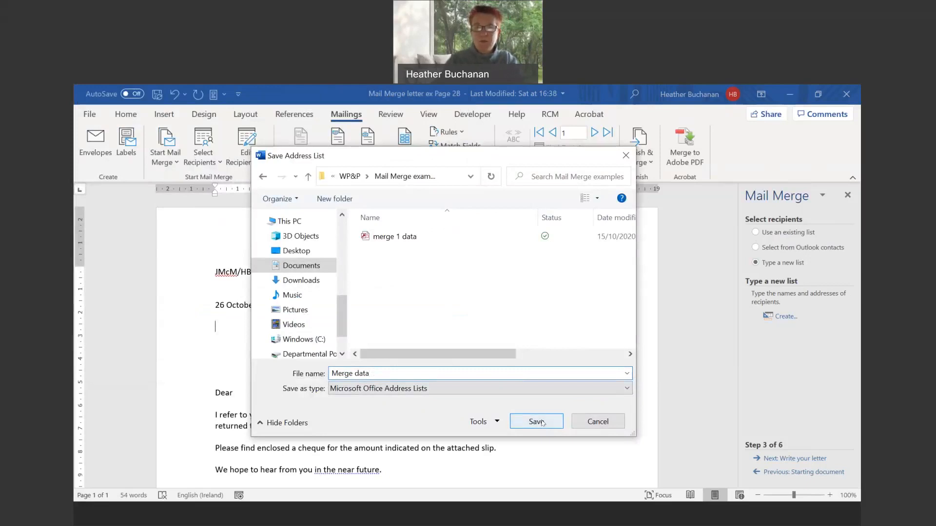
click(531, 423)
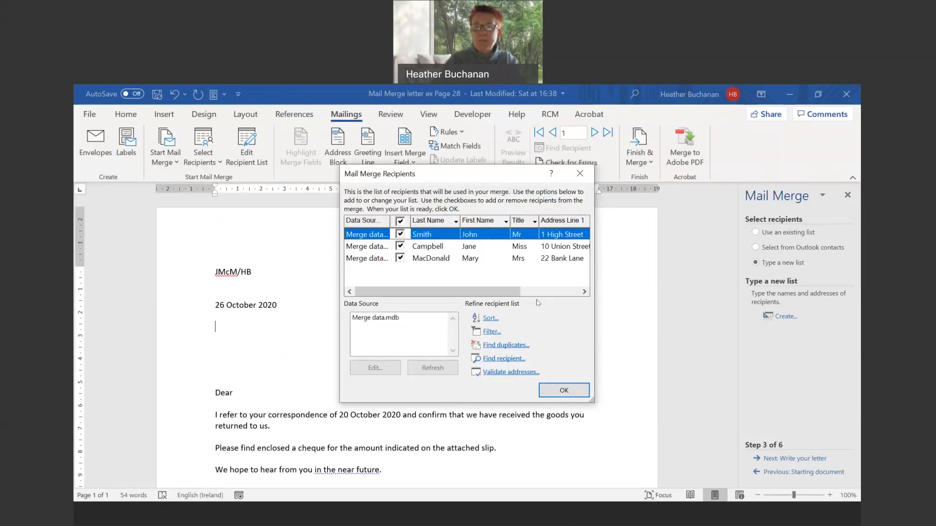
Step: Filter the mail merge recipients to those whose City is equal to Inverness
drag(507, 292, 564, 294)
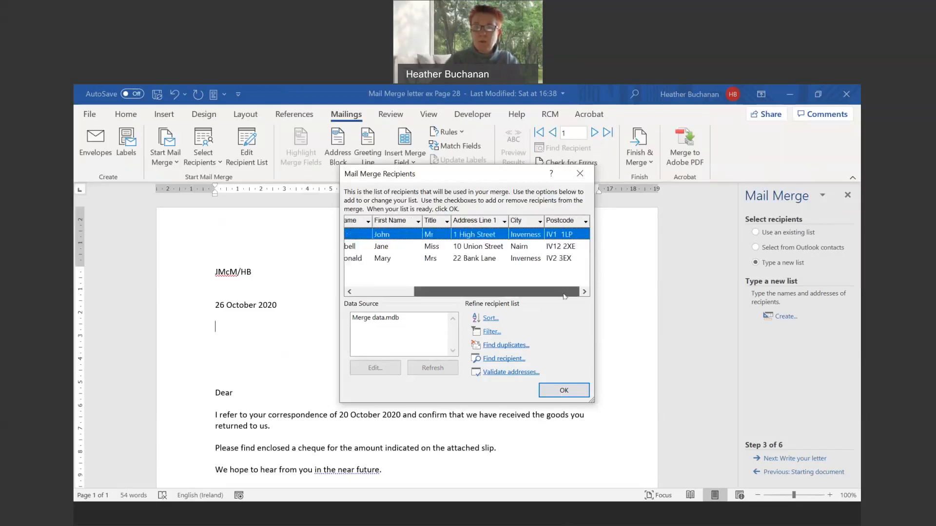
click(493, 333)
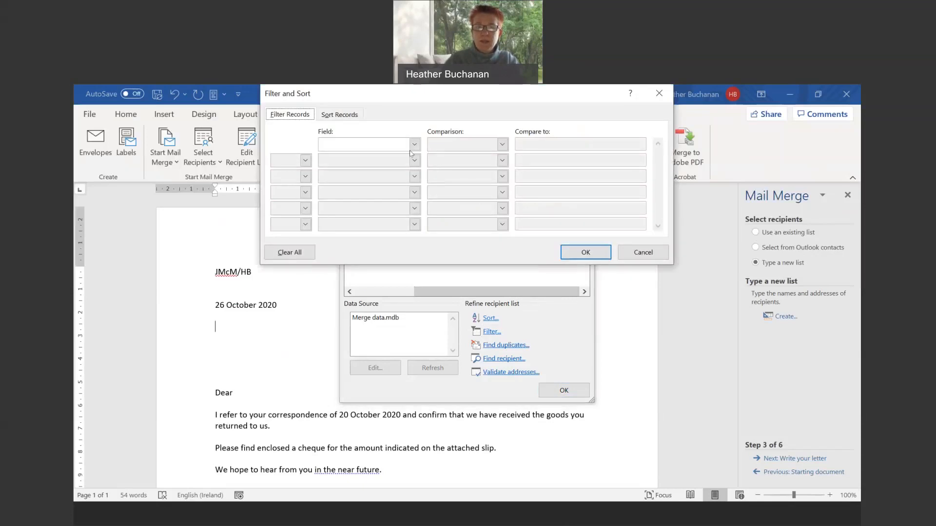
click(415, 145)
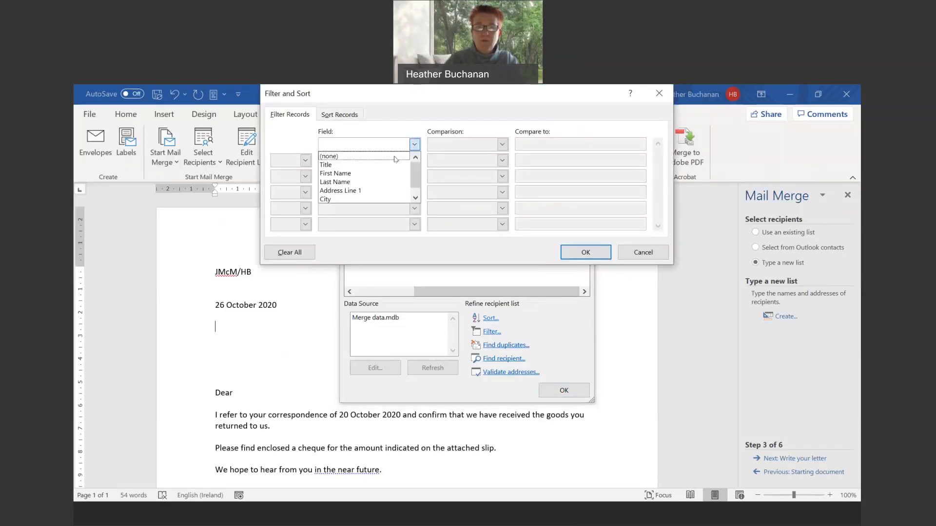
click(352, 199)
click(591, 143)
text(Inverness)
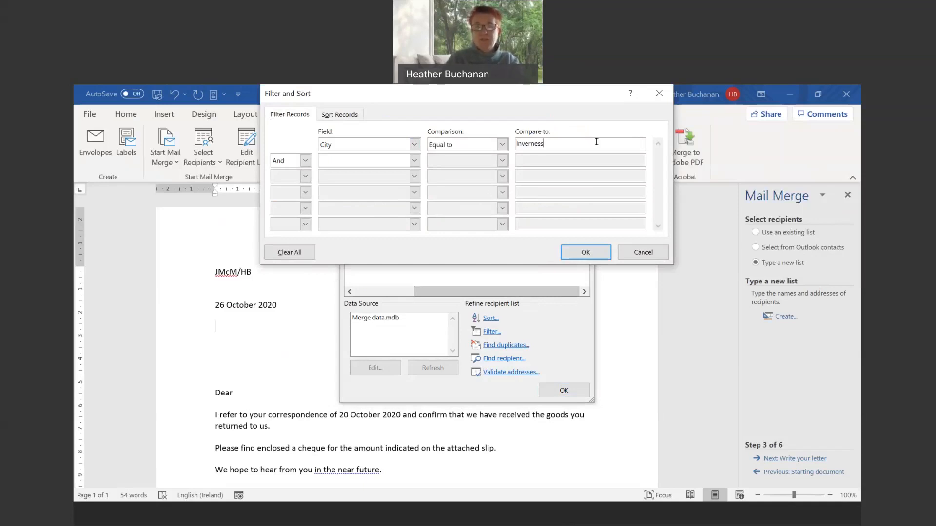
click(573, 252)
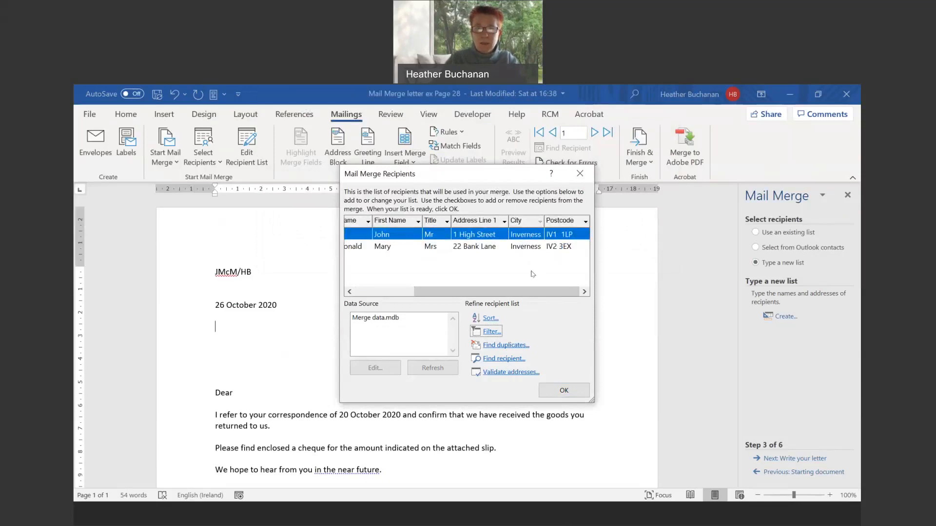
Step: Review the filter criteria without changing them and confirm the filtered recipient list for the merge
drag(509, 295, 544, 309)
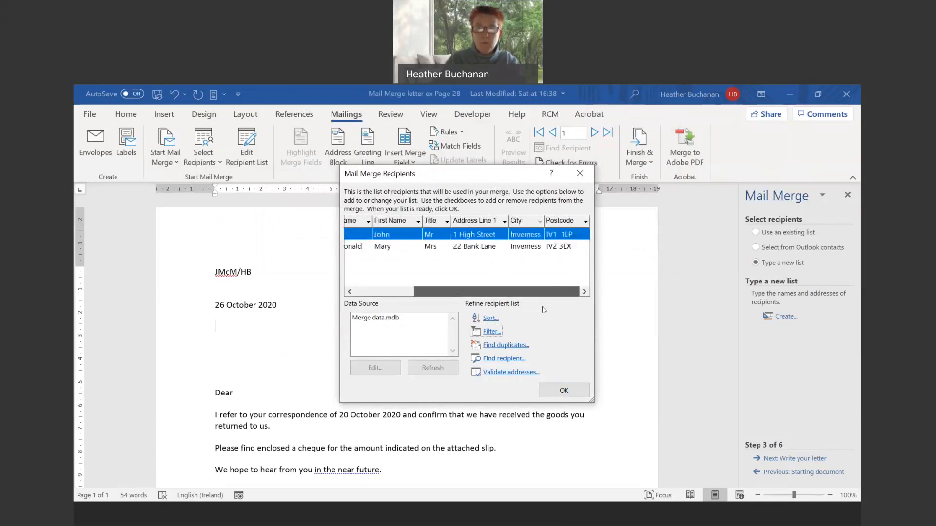
click(492, 333)
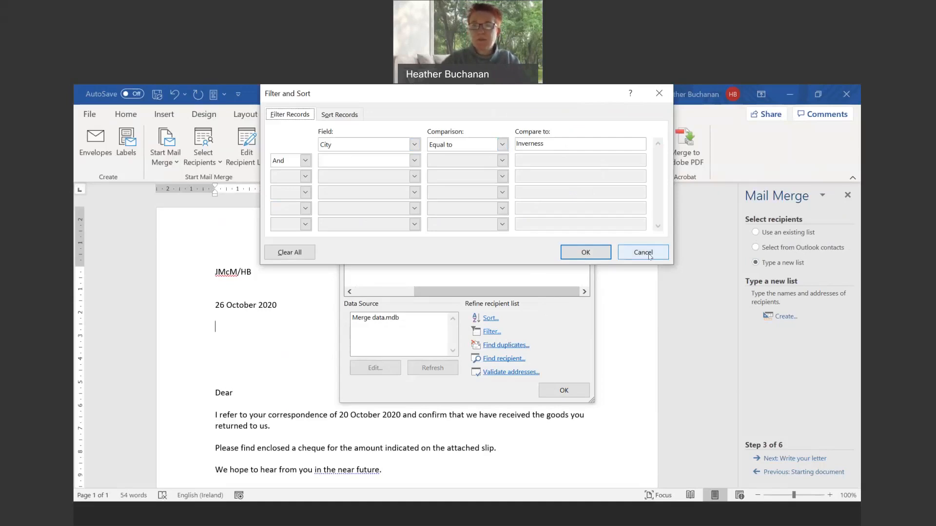
click(586, 252)
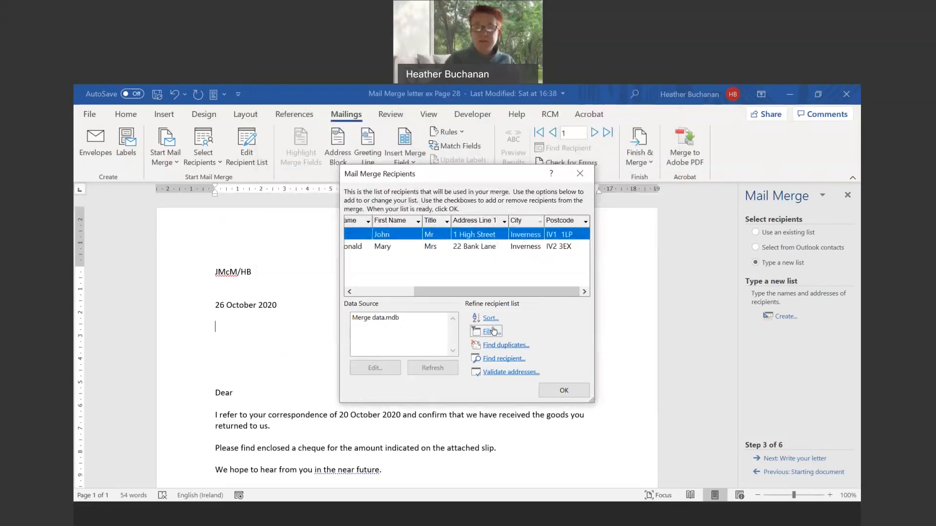
click(563, 391)
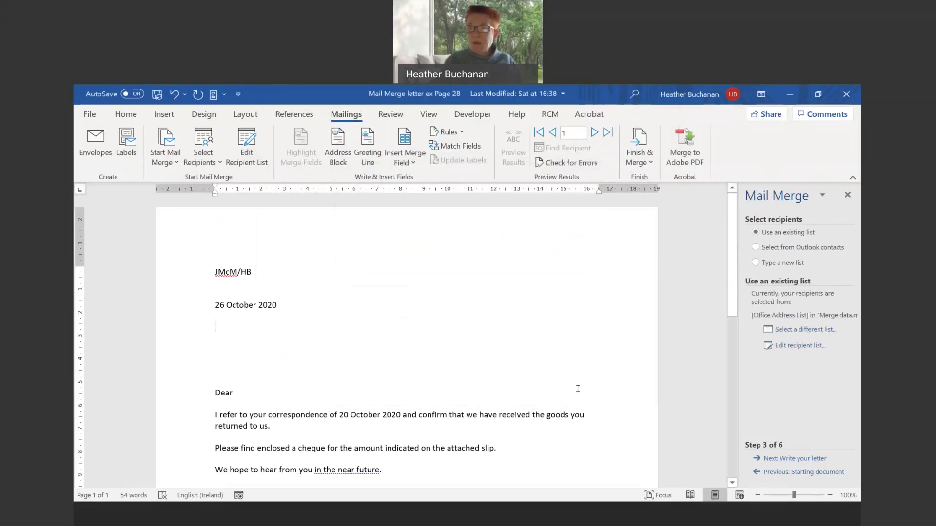
Step: Insert the address block with its default format below the date and delete the surplus blank lines between it and the salutation
click(796, 459)
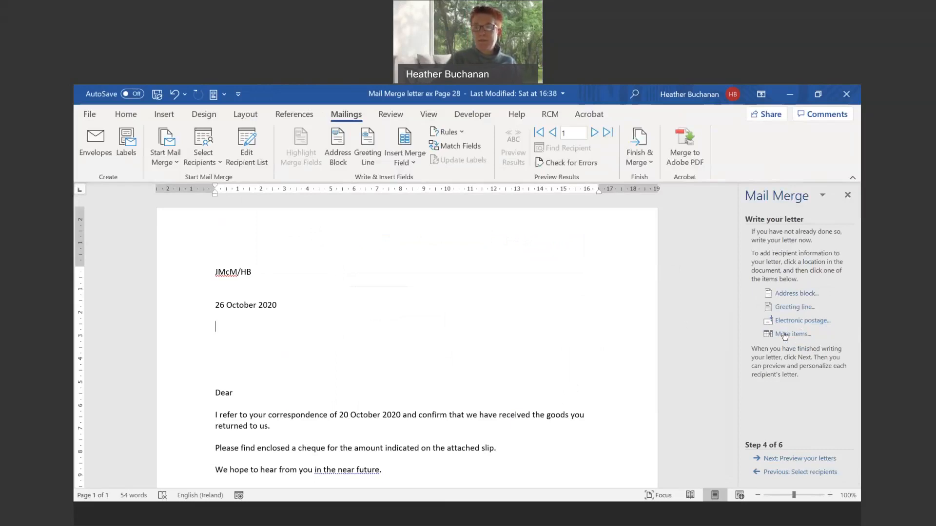
click(783, 294)
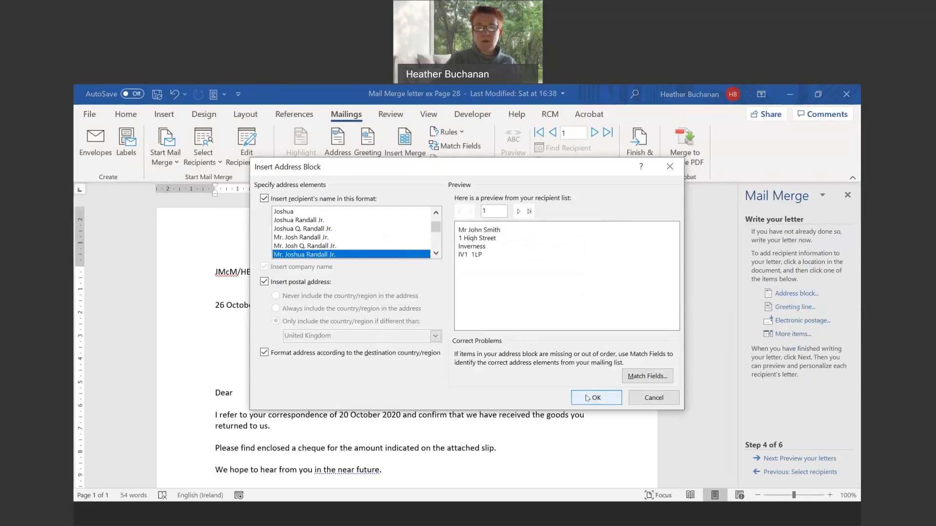
click(588, 398)
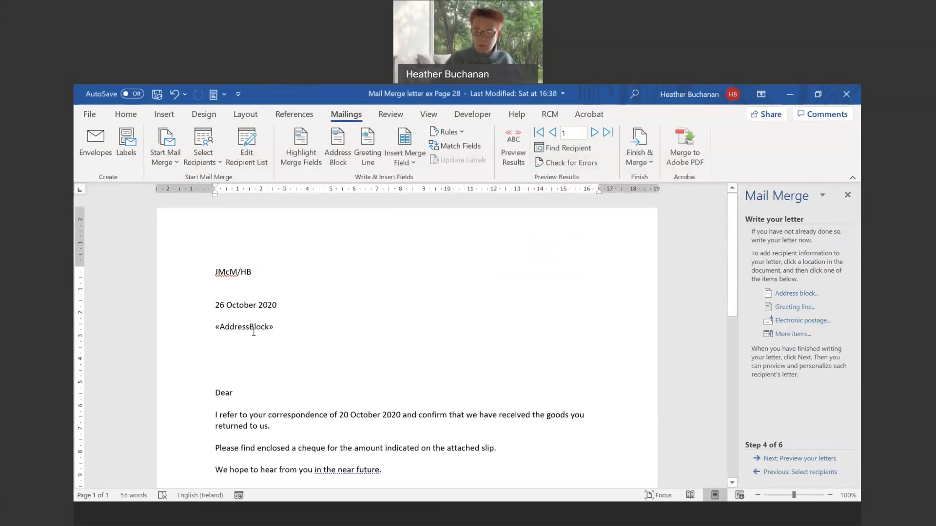
key(Delete)
key(Delete)
key(Delete)
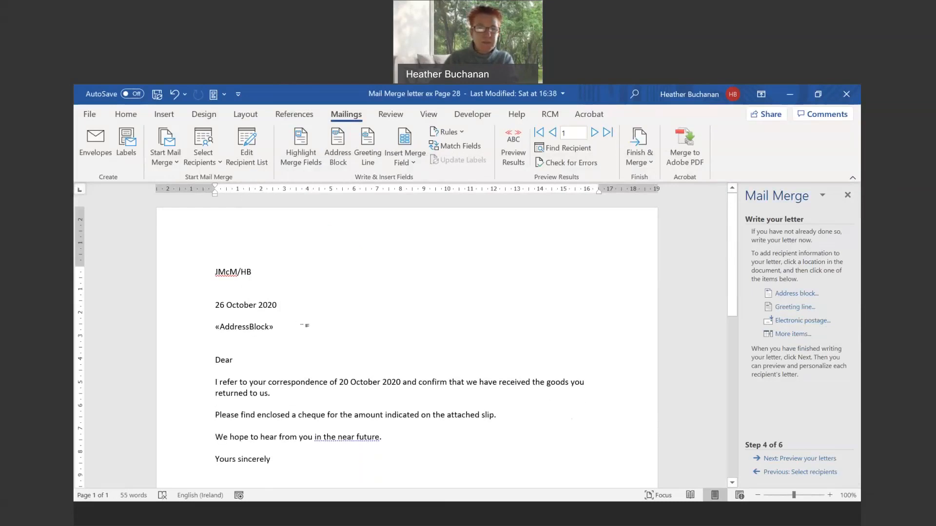
key(Delete)
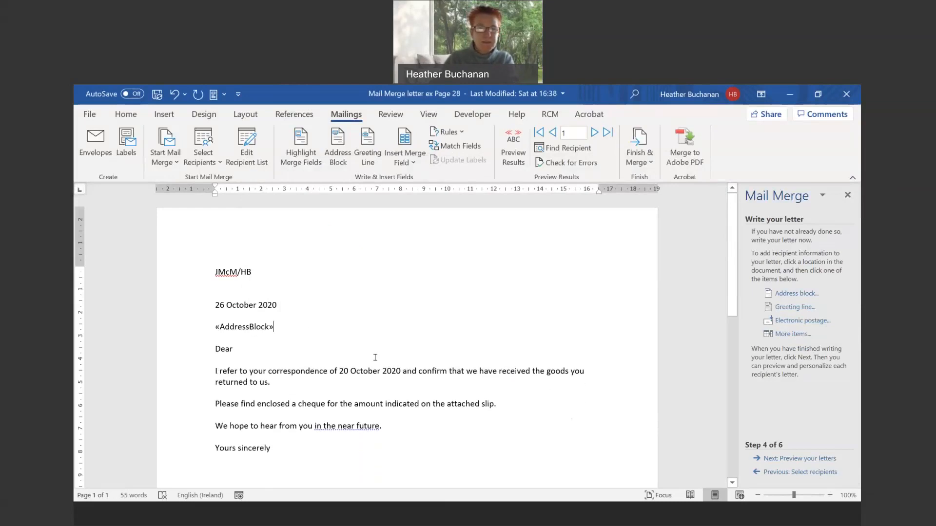
Step: Examine the field codes behind the address block and switch back to its normal placeholder display
click(238, 326)
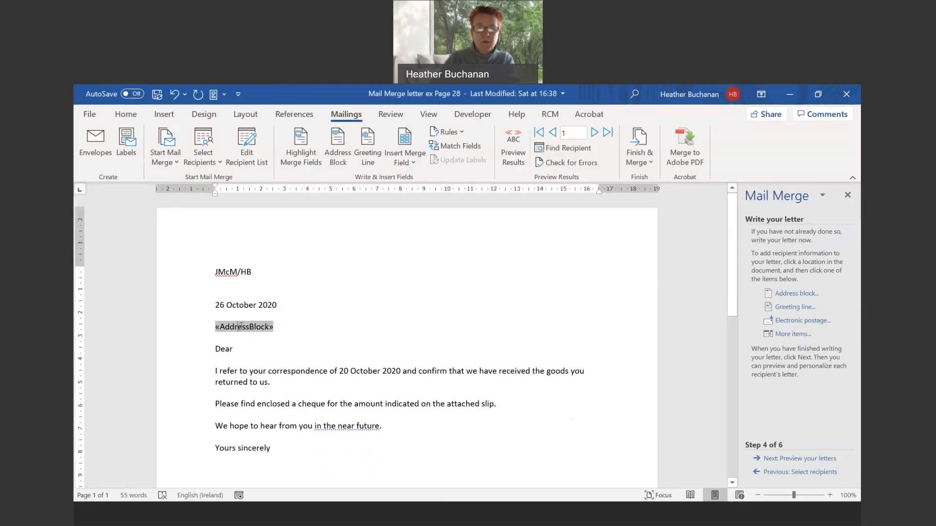
right_click(244, 329)
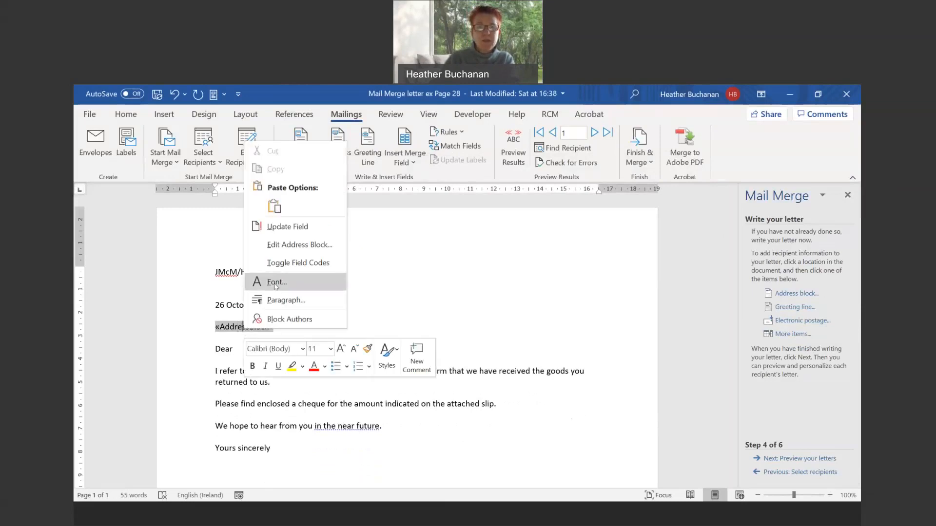
click(289, 264)
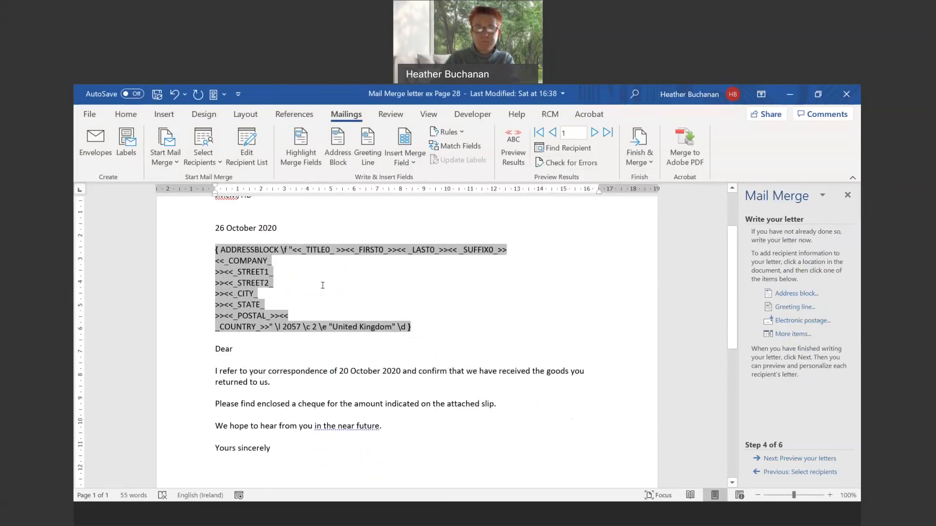
right_click(257, 263)
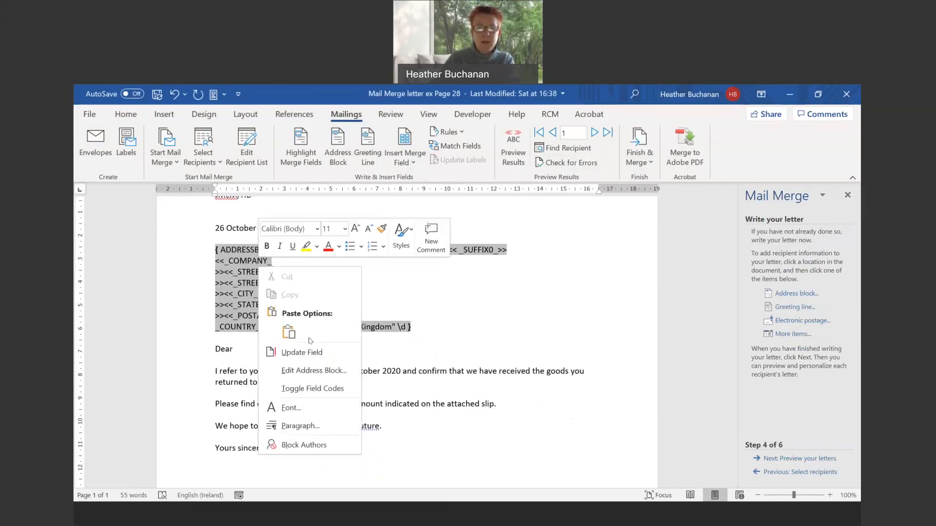
click(302, 389)
Step: Insert the Title and Last Name merge fields after "Dear", separated by a space
click(243, 295)
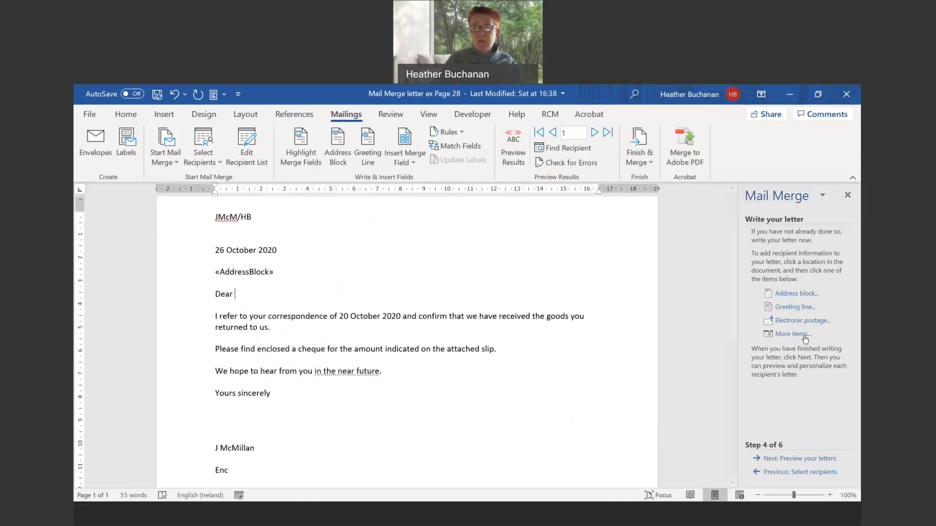
click(792, 334)
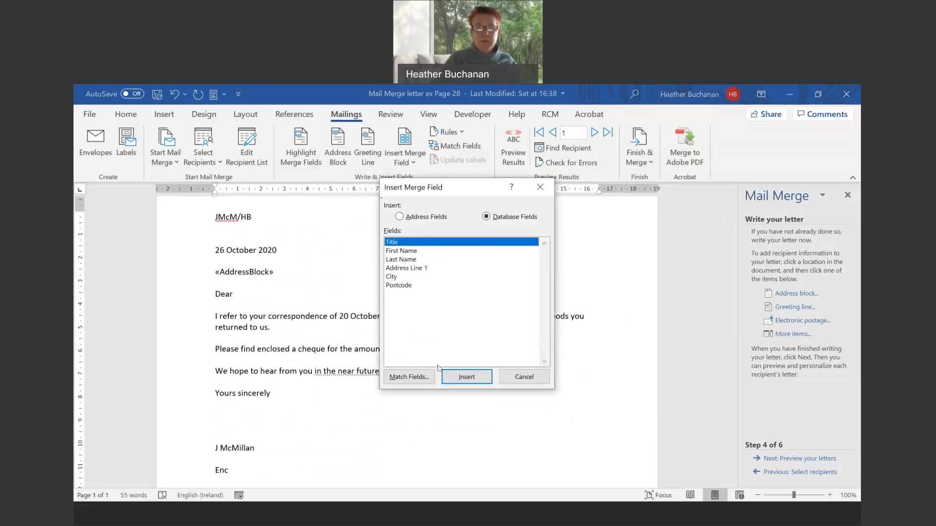
double_click(416, 245)
double_click(404, 261)
click(540, 379)
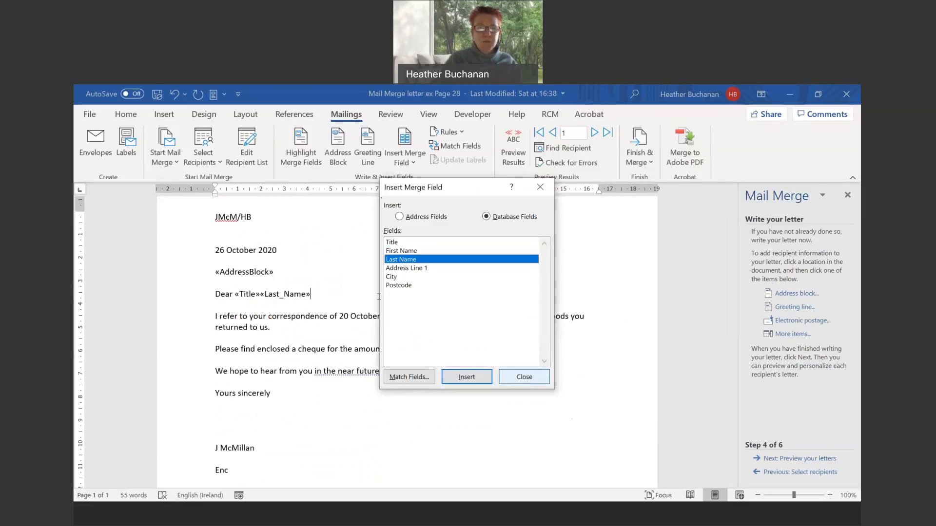
click(259, 294)
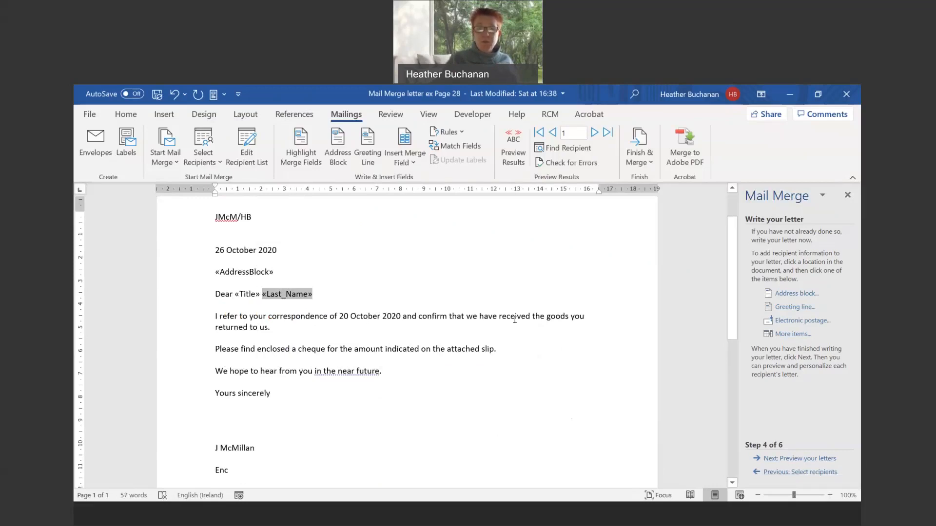
click(312, 459)
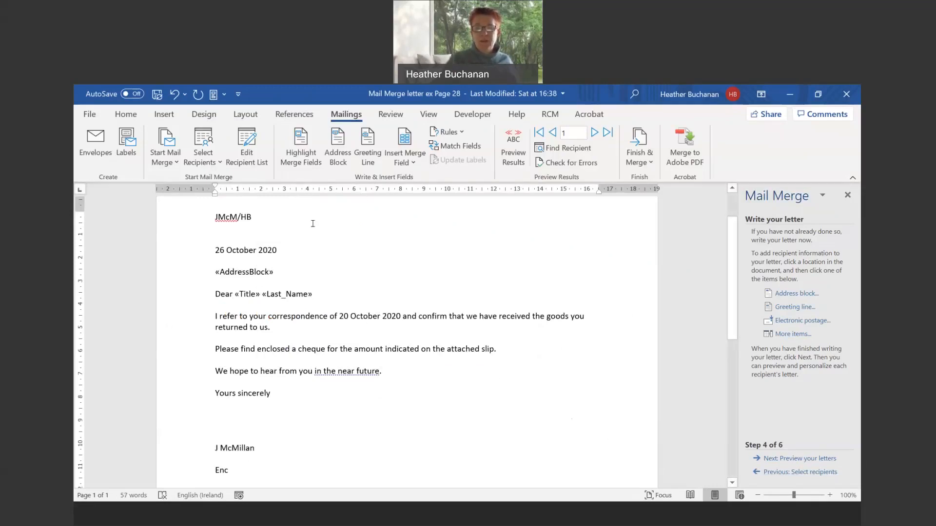
Step: Preview the merged letter, return to the letter-writing stage and delete the surplus blank line above the date
click(802, 460)
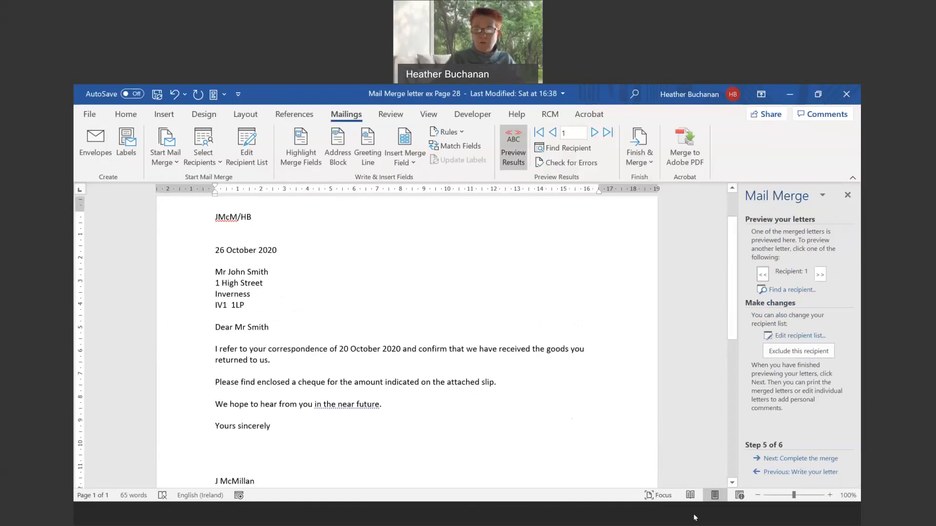
click(780, 472)
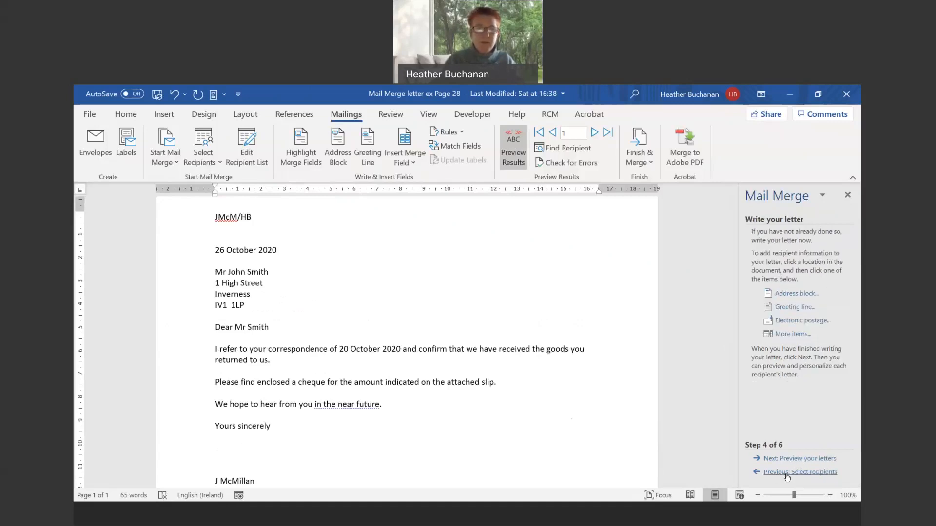
click(230, 233)
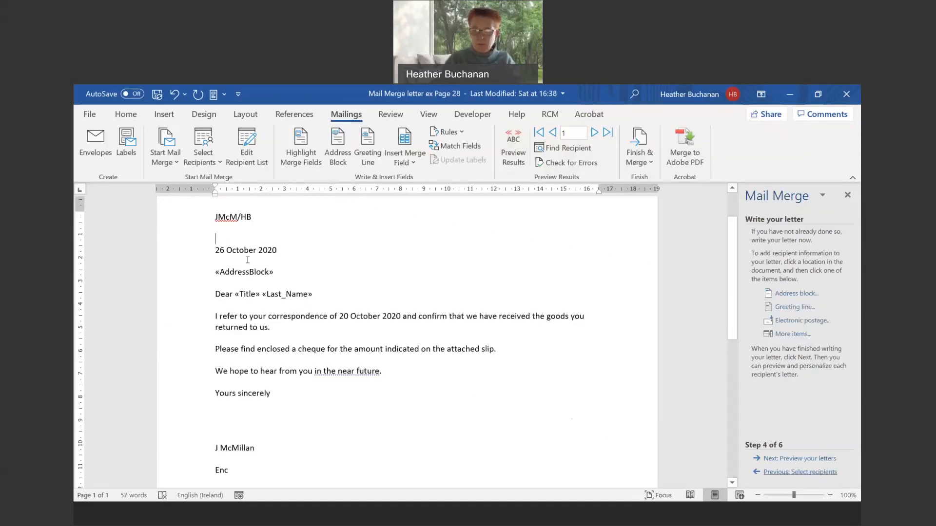
key(Delete)
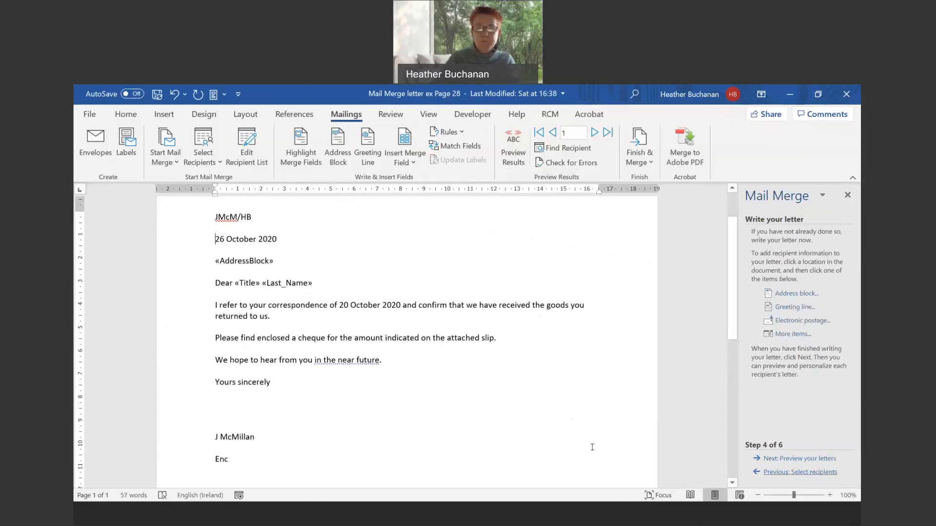
Step: Preview the first and second recipients' letters, return to the first and advance to the stage for completing the merge
click(772, 461)
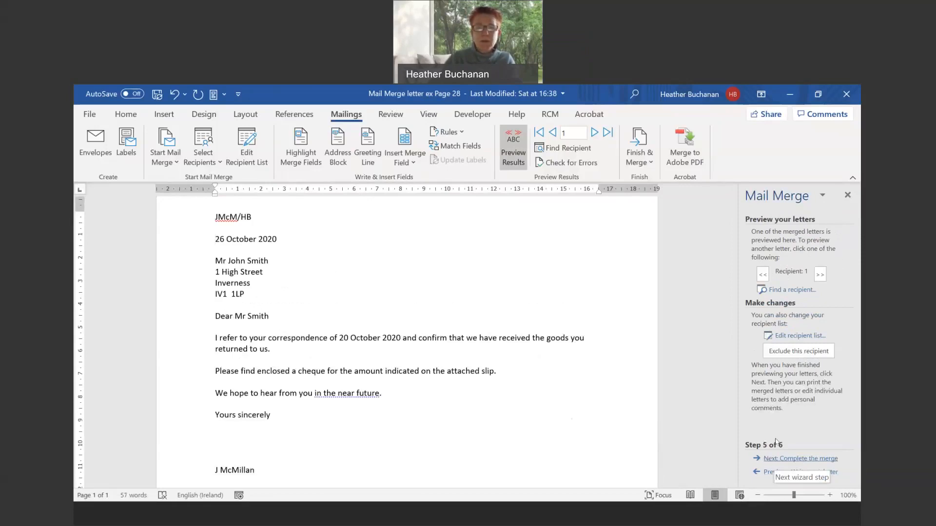
click(595, 137)
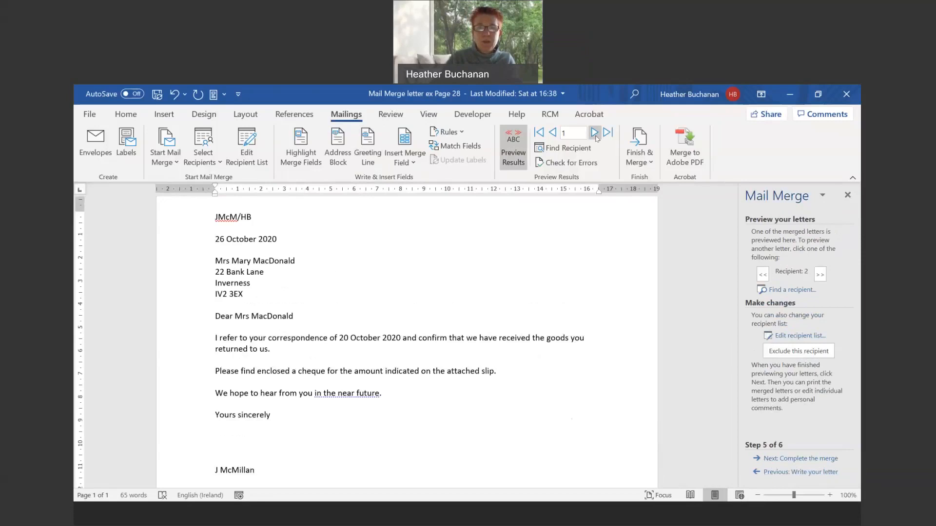
click(553, 133)
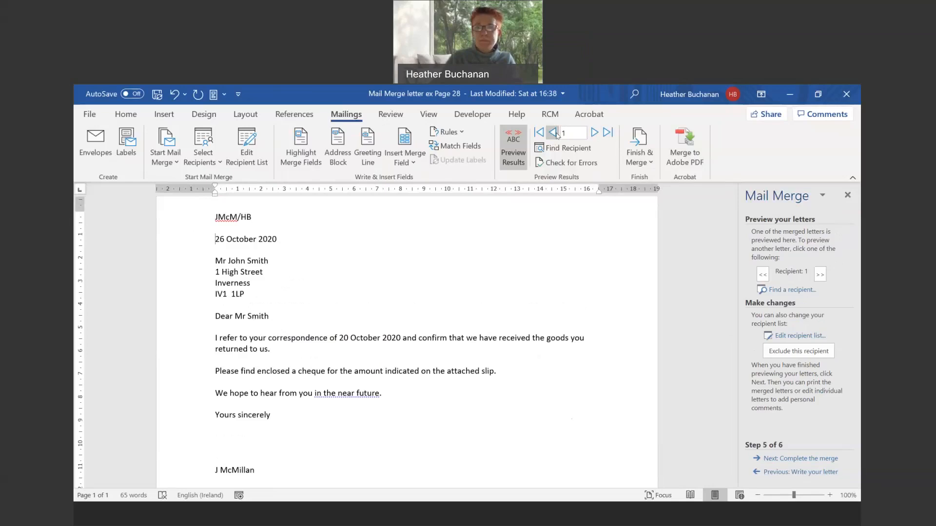
click(804, 459)
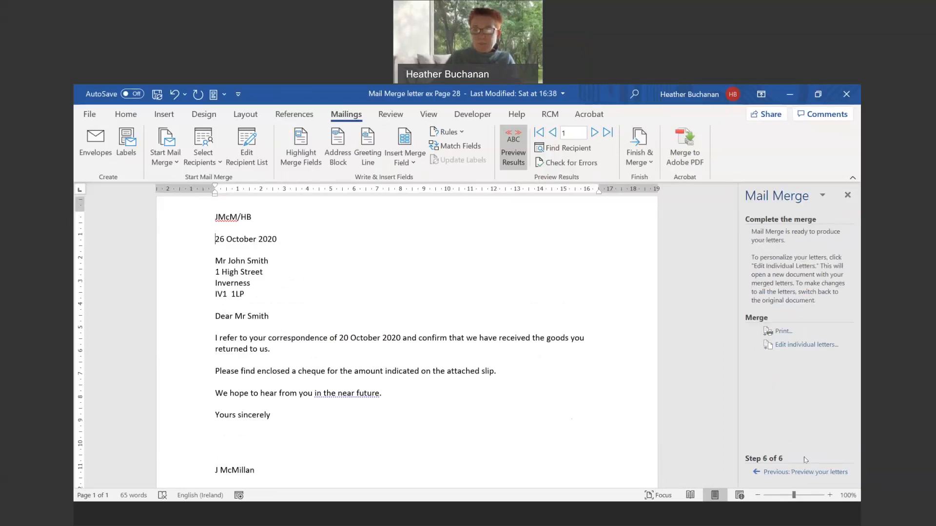